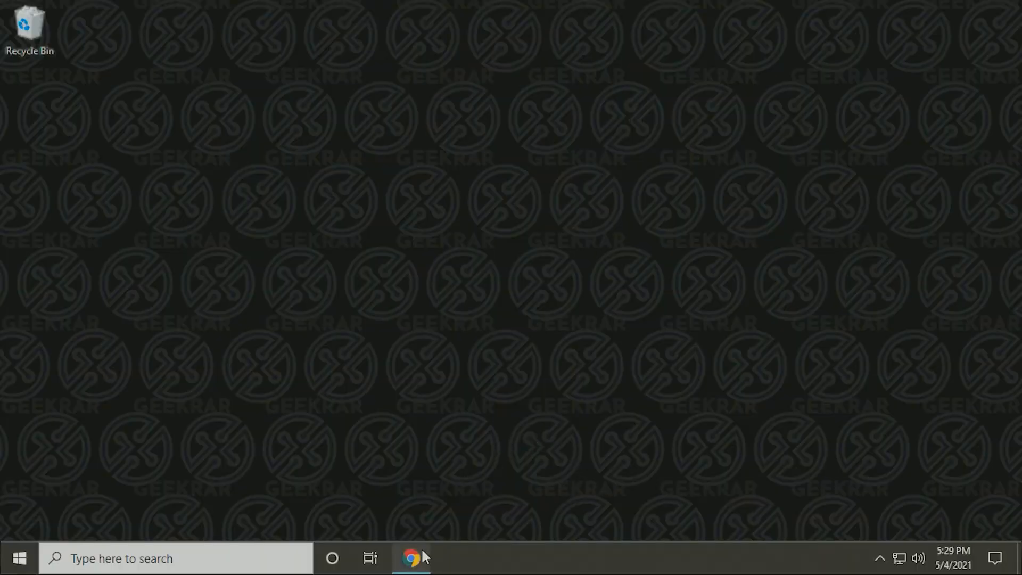
# - Switch to Chrome, search Google for "msi afterburner" and open the MSI Afterburner page on msi.com
pyautogui.click(418, 557)
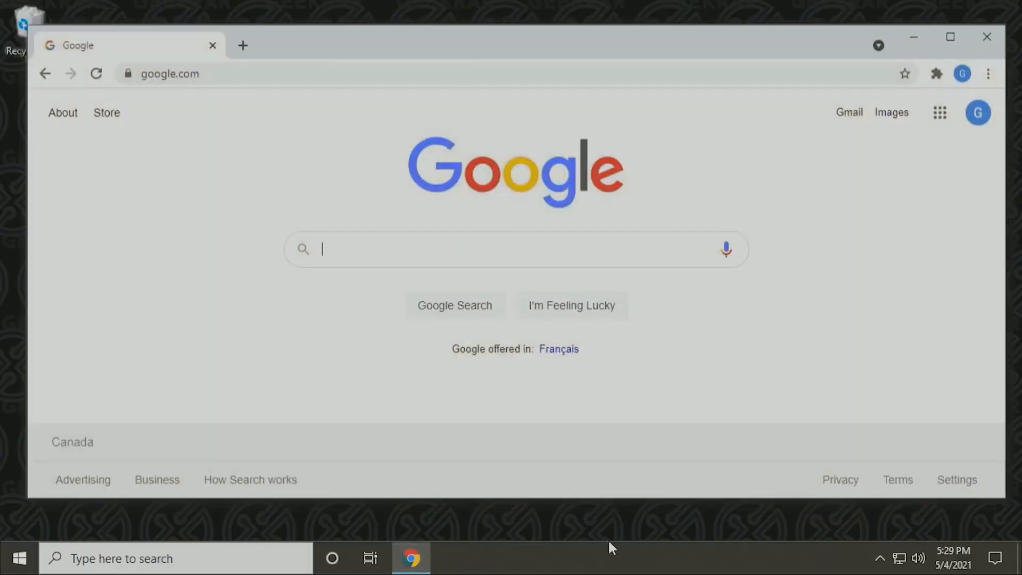
pyautogui.click(395, 257)
pyautogui.write('msi afterburner')
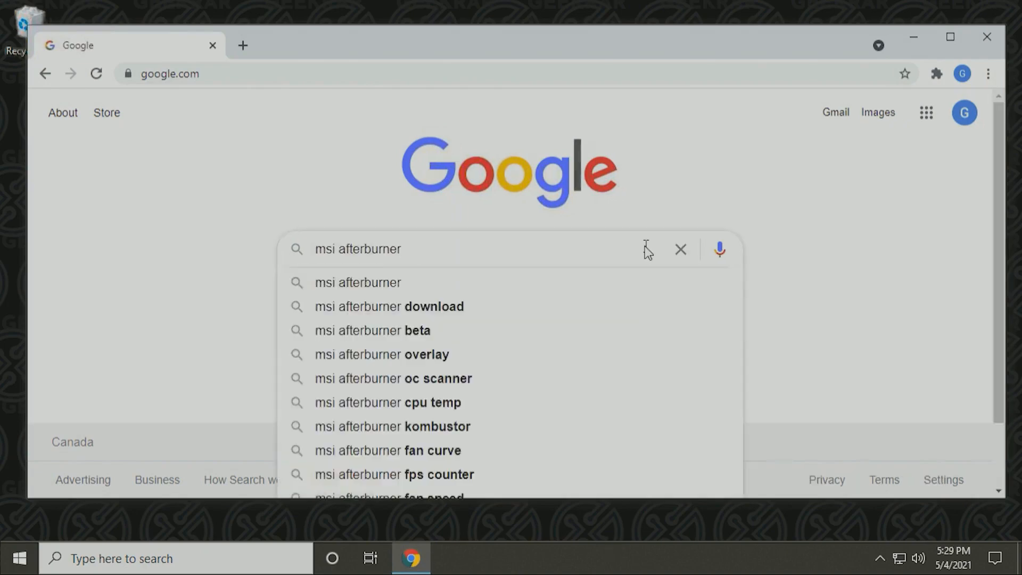
pyautogui.press('Return')
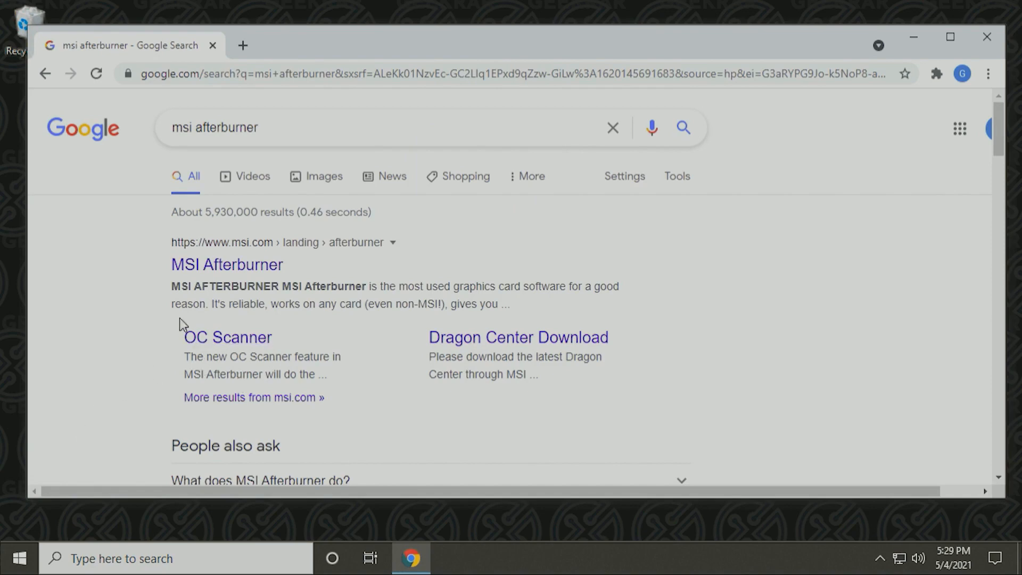
pyautogui.click(222, 272)
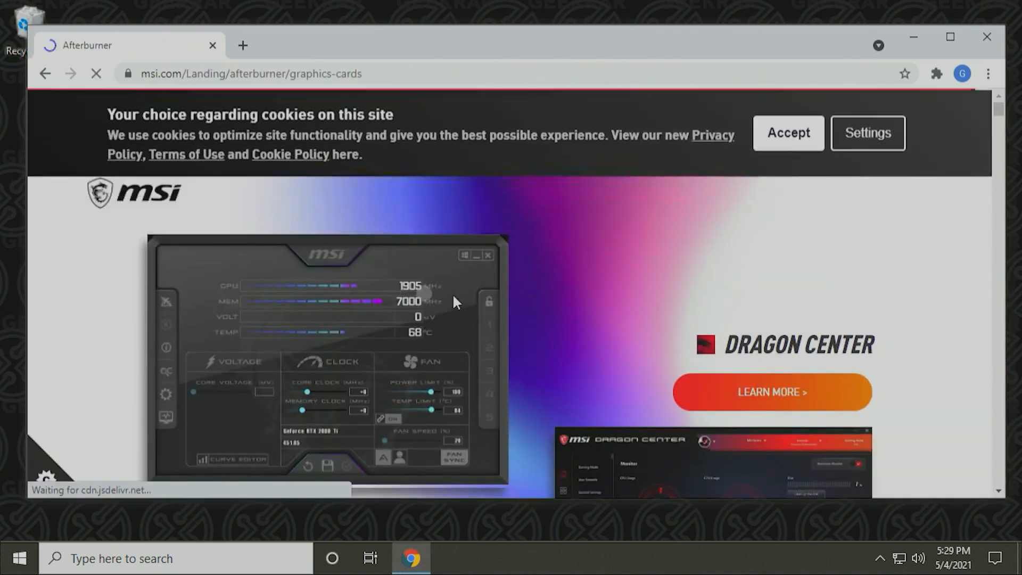
# - Accept the site's cookies and download MSI Afterburner from the landing page
pyautogui.click(787, 136)
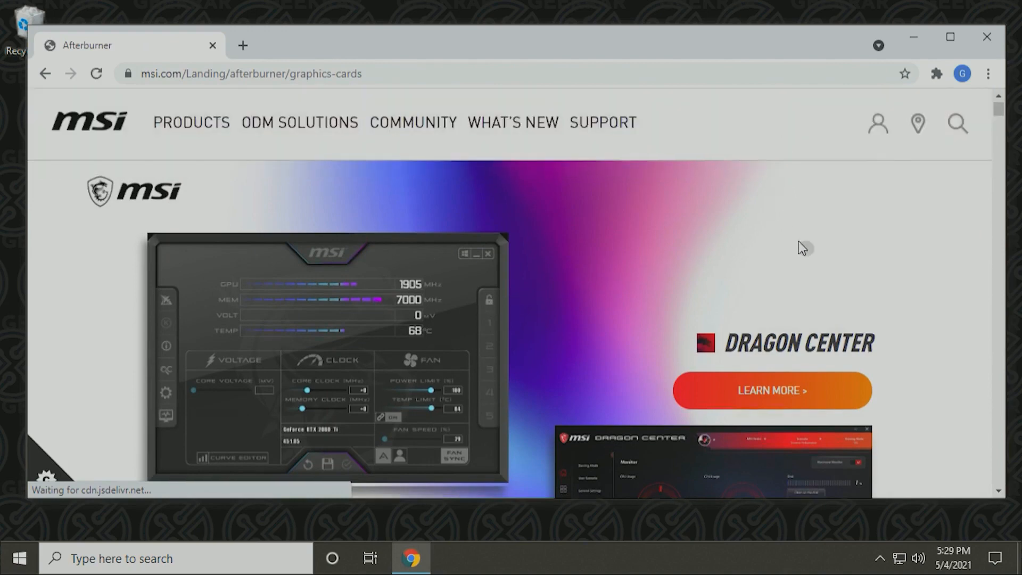
pyautogui.scroll(-3, 798, 241)
pyautogui.scroll(-1, 798, 241)
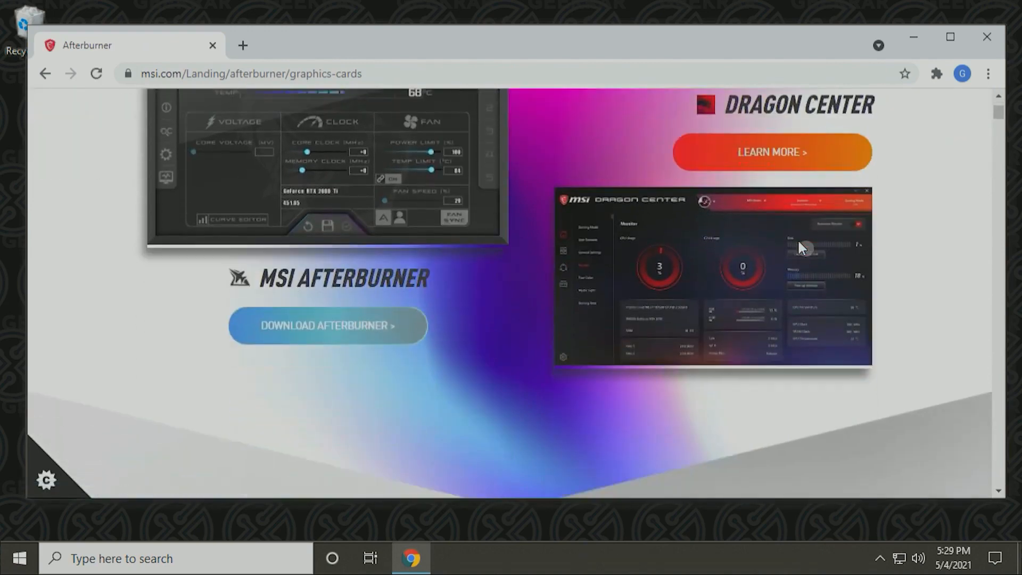
pyautogui.click(337, 330)
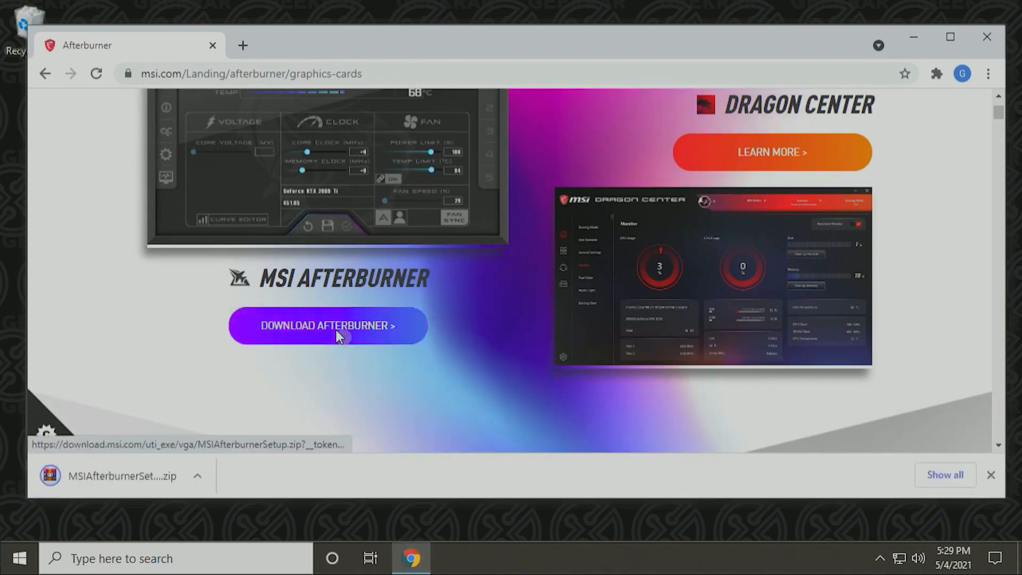
# - Show the downloaded MSI Afterburner zip in its folder, move it to the desktop, and minimize the open windows
pyautogui.click(207, 476)
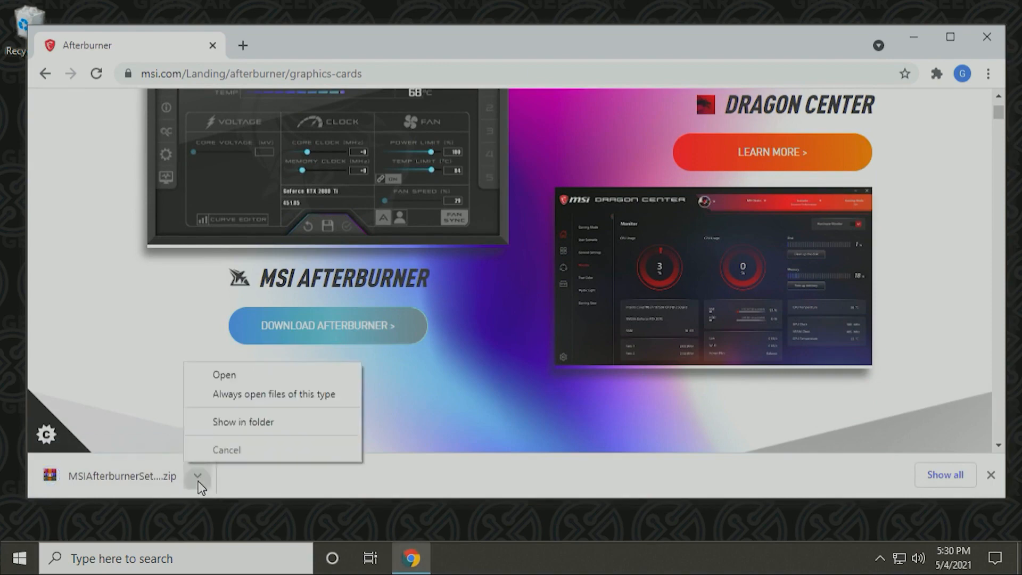
pyautogui.click(240, 421)
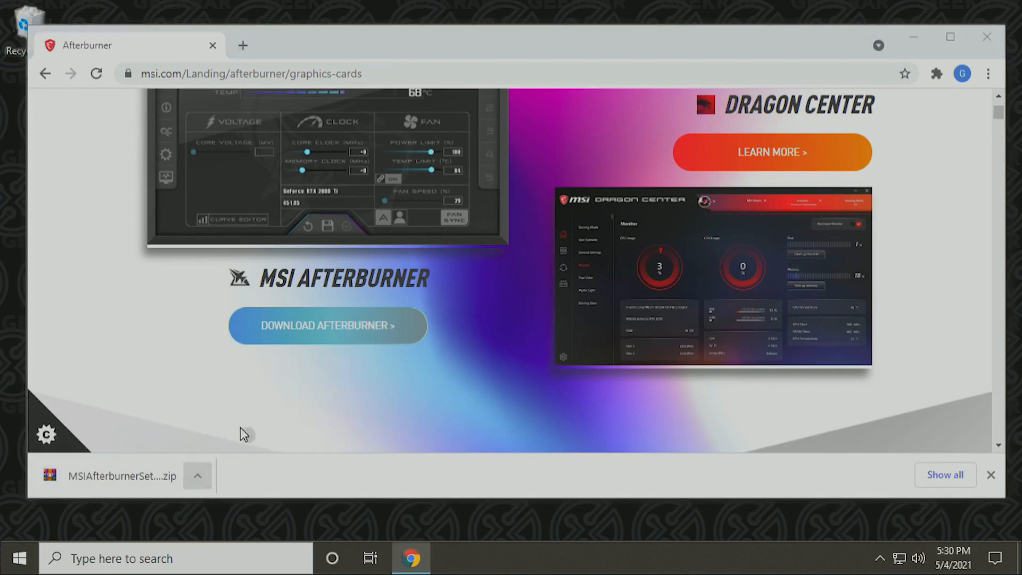
pyautogui.moveTo(288, 194); pyautogui.dragTo(166, 166)
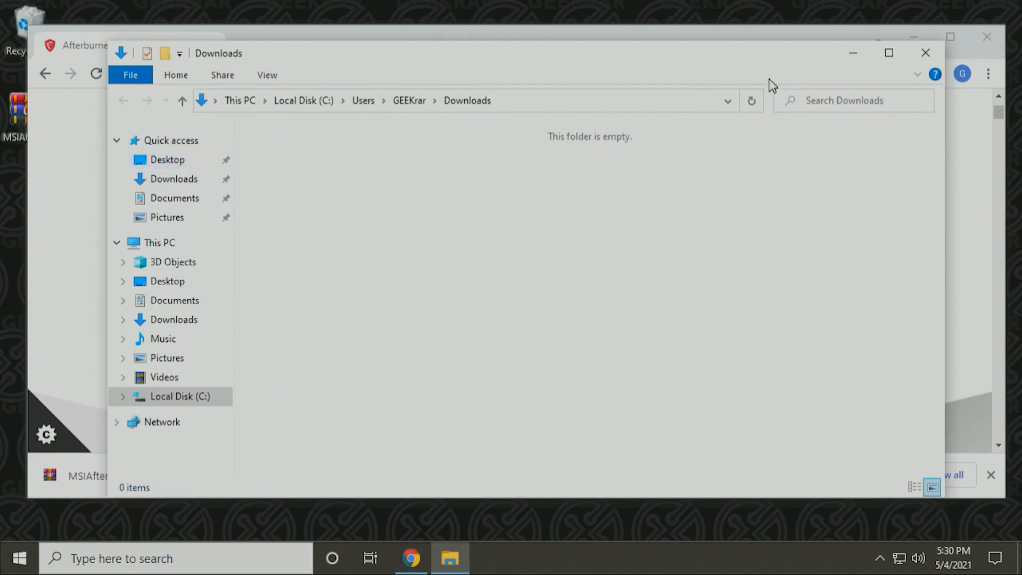
pyautogui.click(853, 52)
pyautogui.click(910, 38)
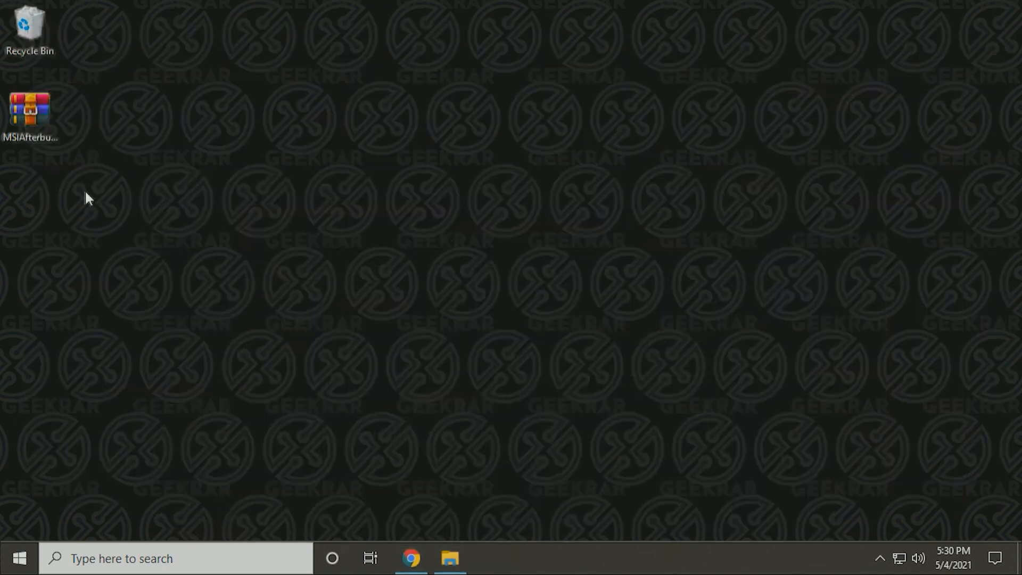
# - Extract MSIAfterburnerSetup.zip directly onto the desktop and open the extracted 4.6.3 folder
pyautogui.rightClick(29, 116)
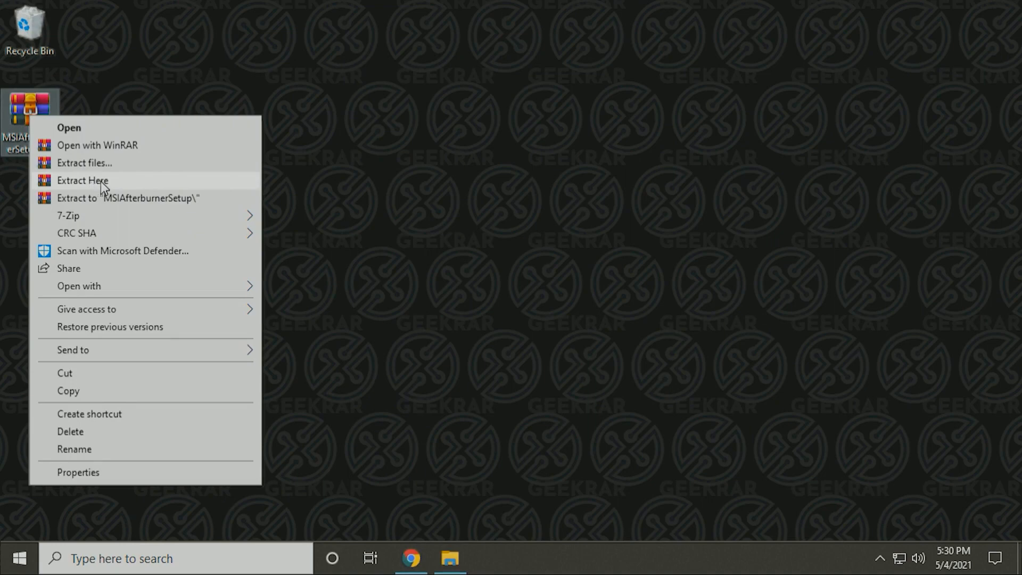
pyautogui.click(101, 182)
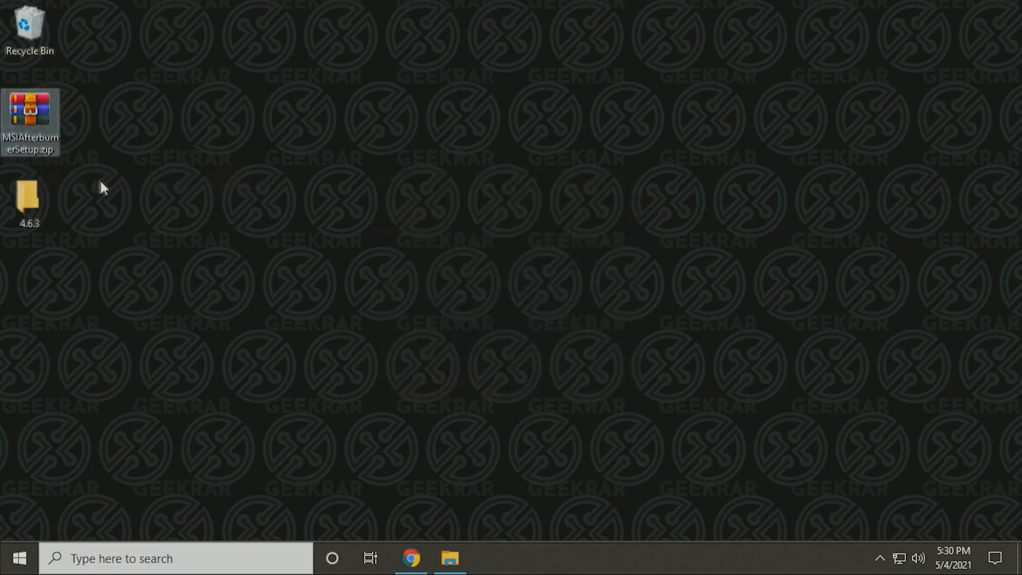
pyautogui.doubleClick(31, 198)
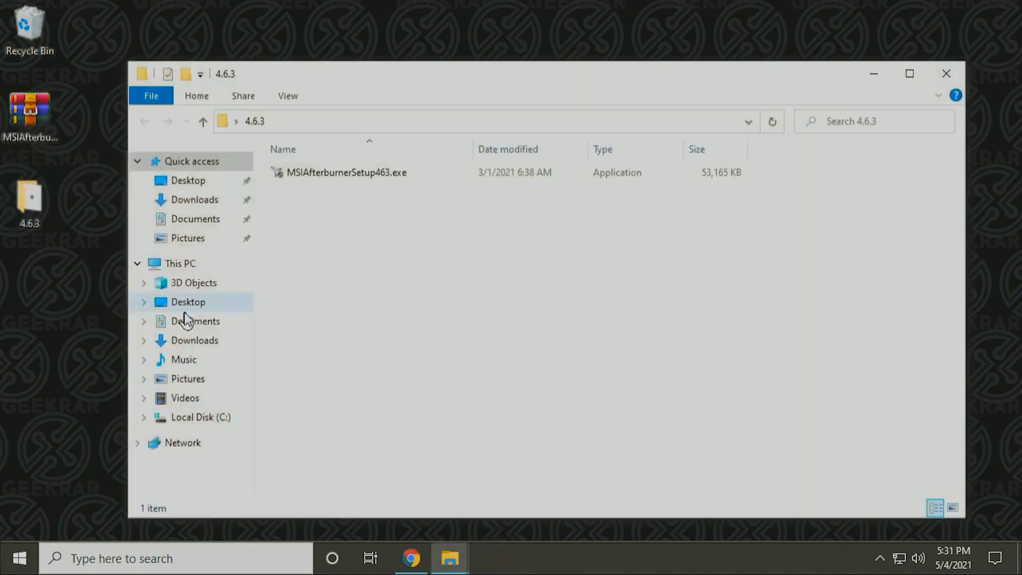
# - Run MSIAfterburnerSetup463.exe, allow it to make changes to the device, and minimize the folder window
pyautogui.rightClick(337, 174)
pyautogui.click(404, 154)
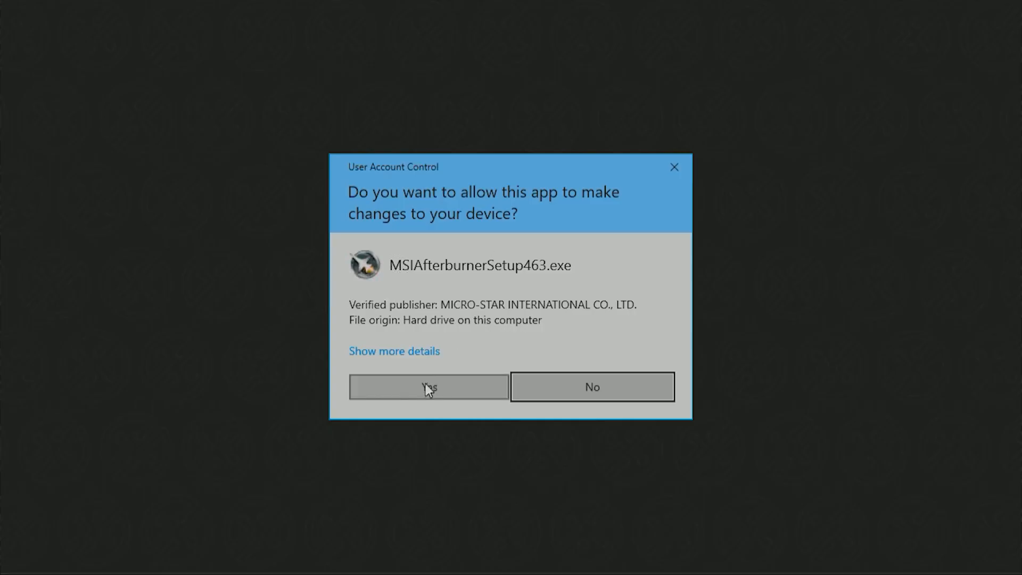
pyautogui.click(428, 386)
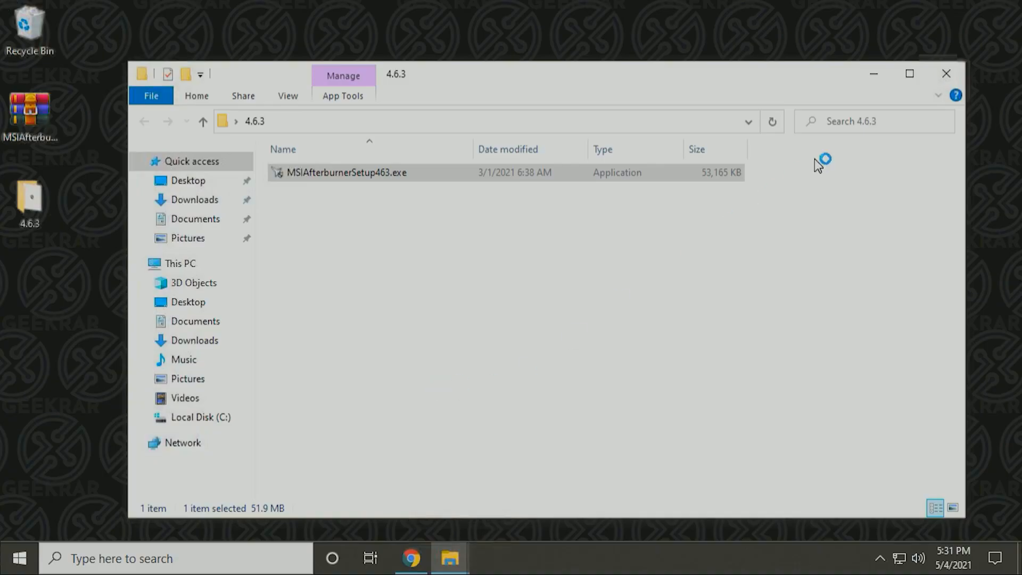
pyautogui.click(877, 80)
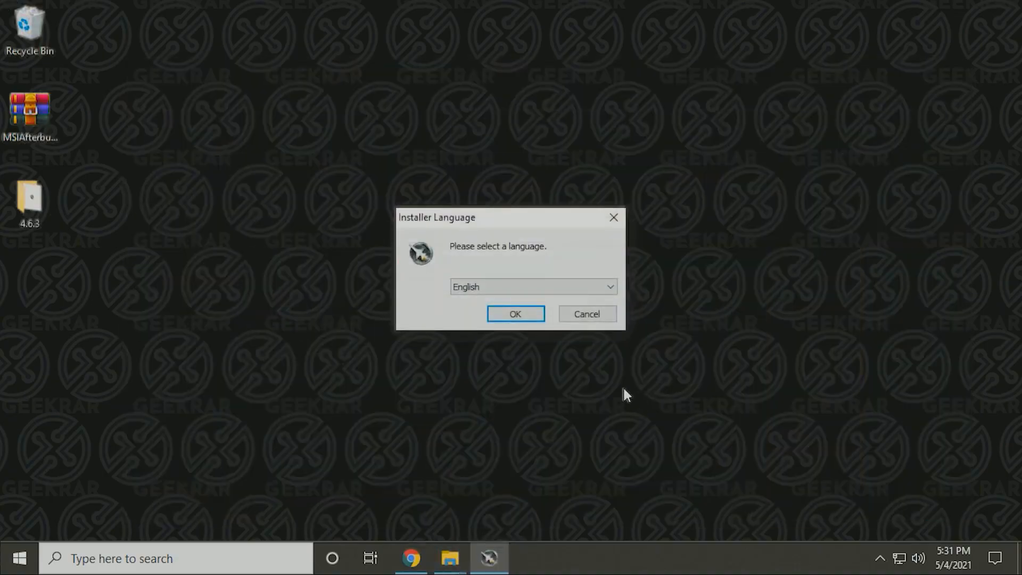
# - Choose English as the MSI Afterburner installer language and accept the terms of the License Agreement
pyautogui.click(515, 313)
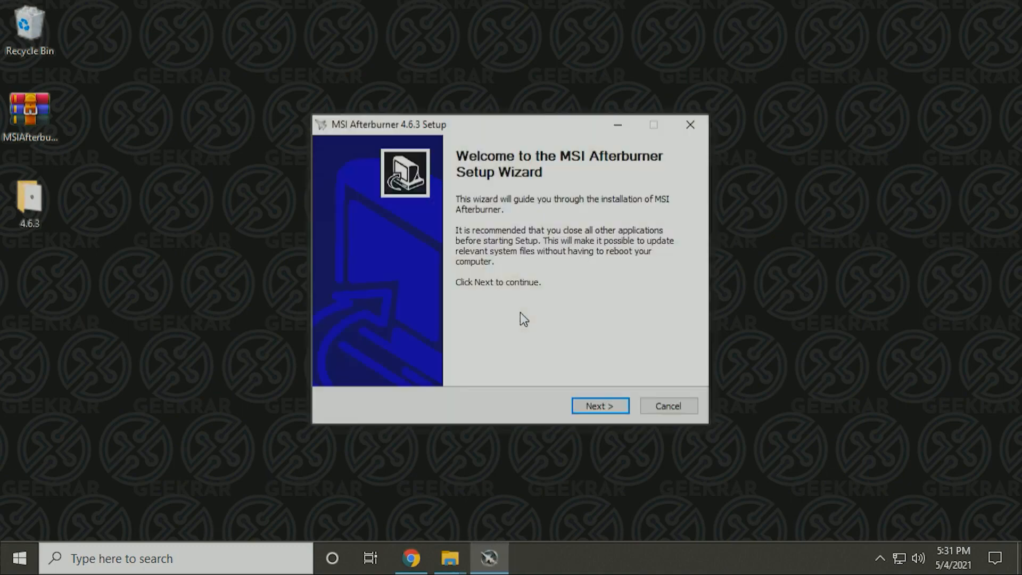
pyautogui.click(611, 406)
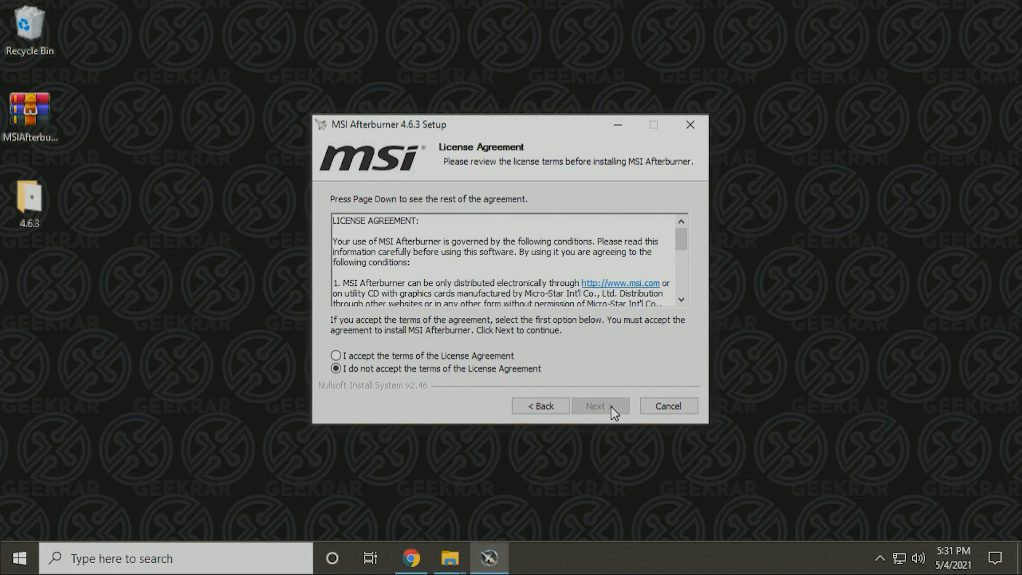
pyautogui.click(336, 355)
pyautogui.click(592, 401)
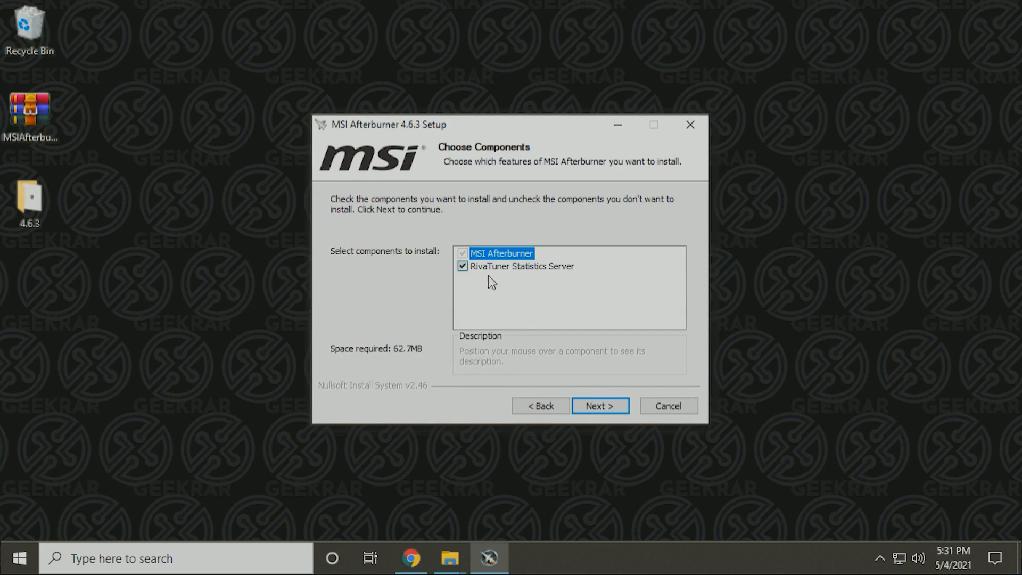
# - Install MSI Afterburner with RivaTuner Statistics Server included, using the default destination and Start Menu folders
pyautogui.click(461, 267)
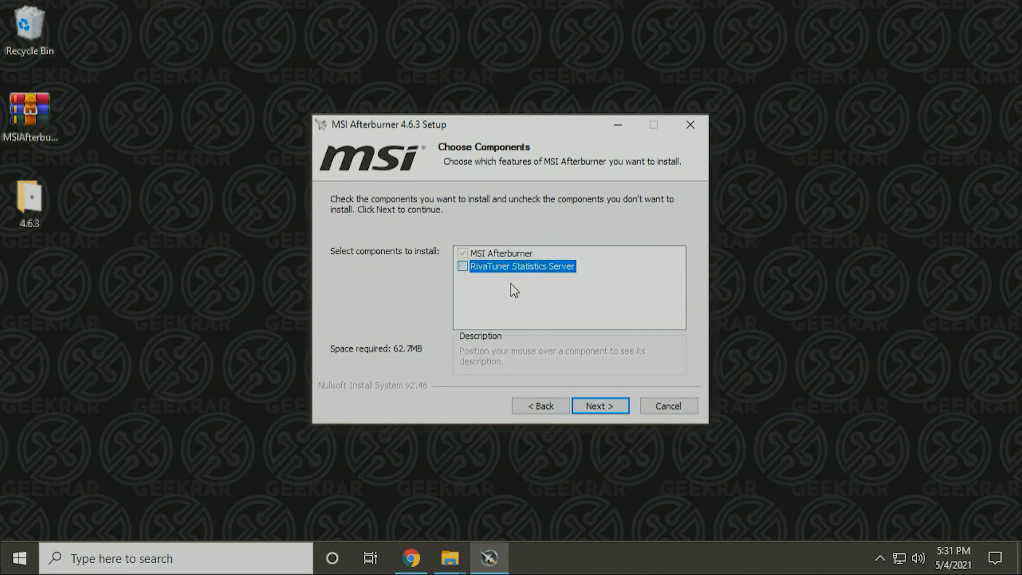
pyautogui.click(462, 267)
pyautogui.click(602, 405)
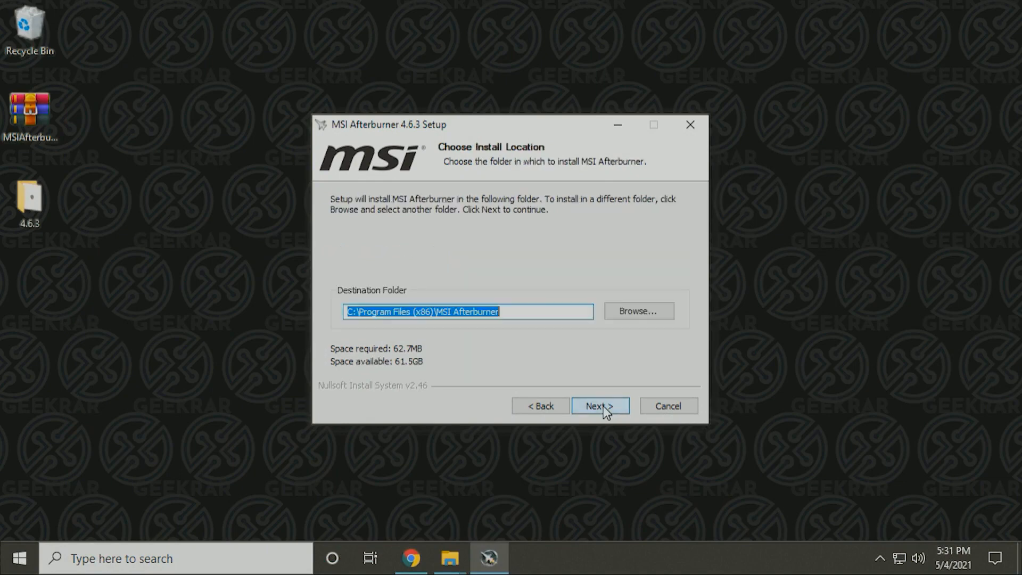
pyautogui.click(603, 405)
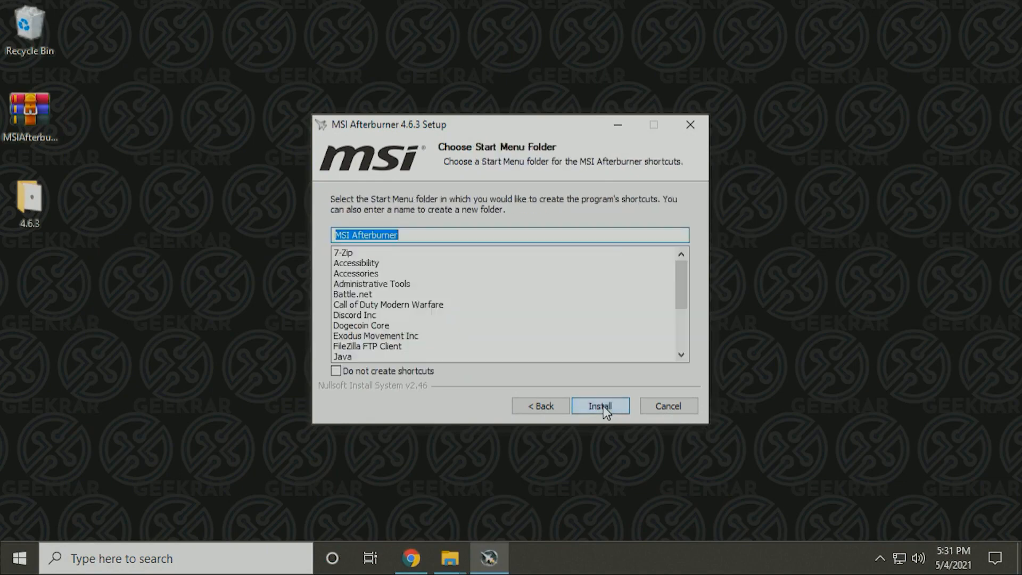
pyautogui.click(602, 405)
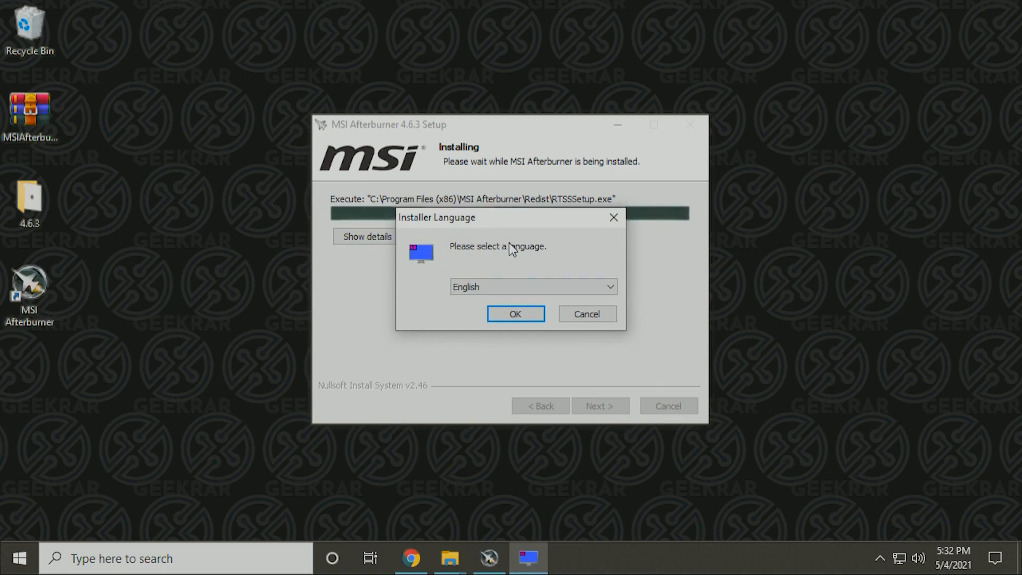
# - Install RivaTuner Statistics Server in English, accepting its license and keeping the default destination and Start Menu folders
pyautogui.click(515, 313)
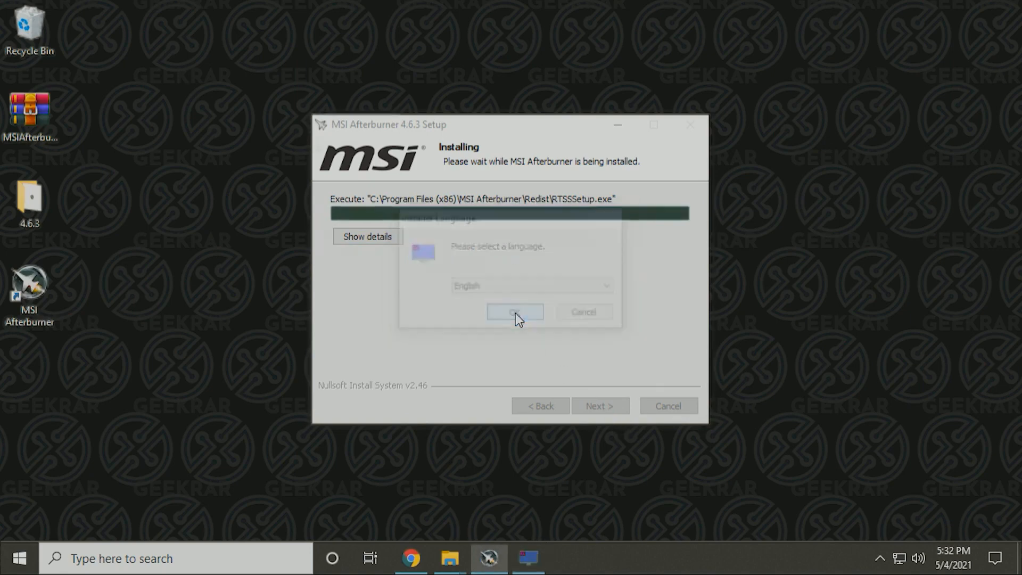
pyautogui.click(417, 356)
pyautogui.click(598, 408)
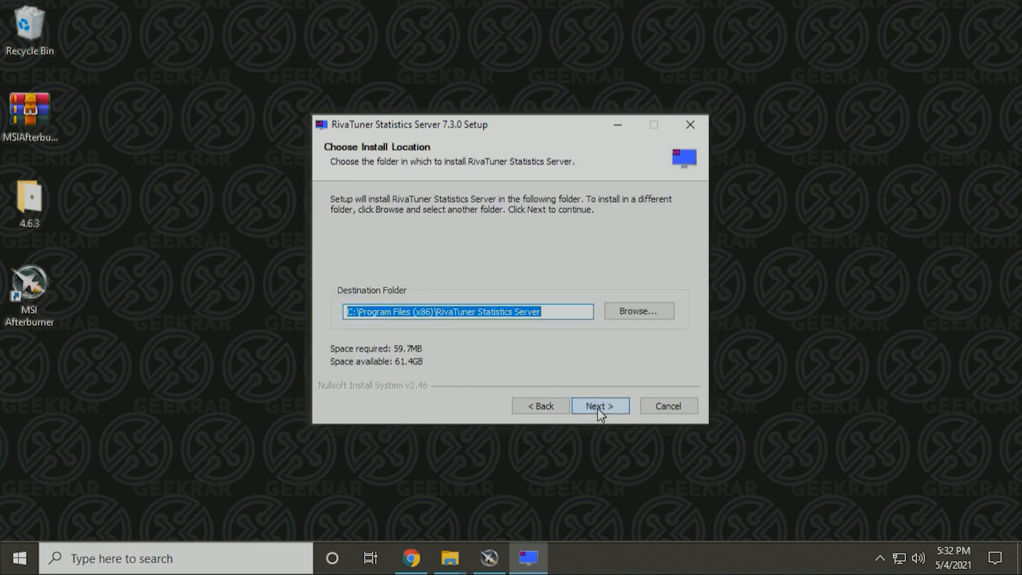
pyautogui.click(597, 408)
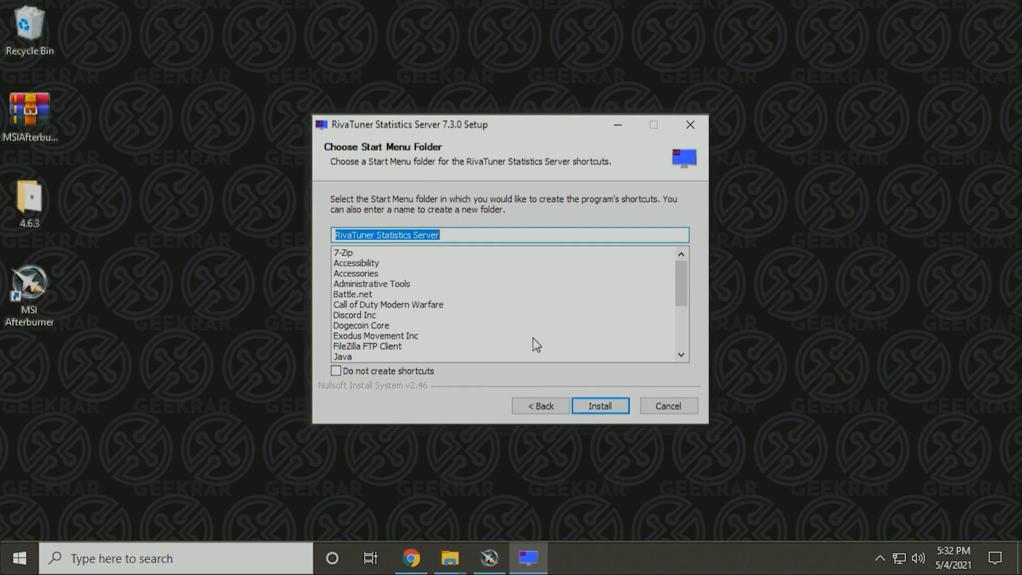
pyautogui.click(598, 405)
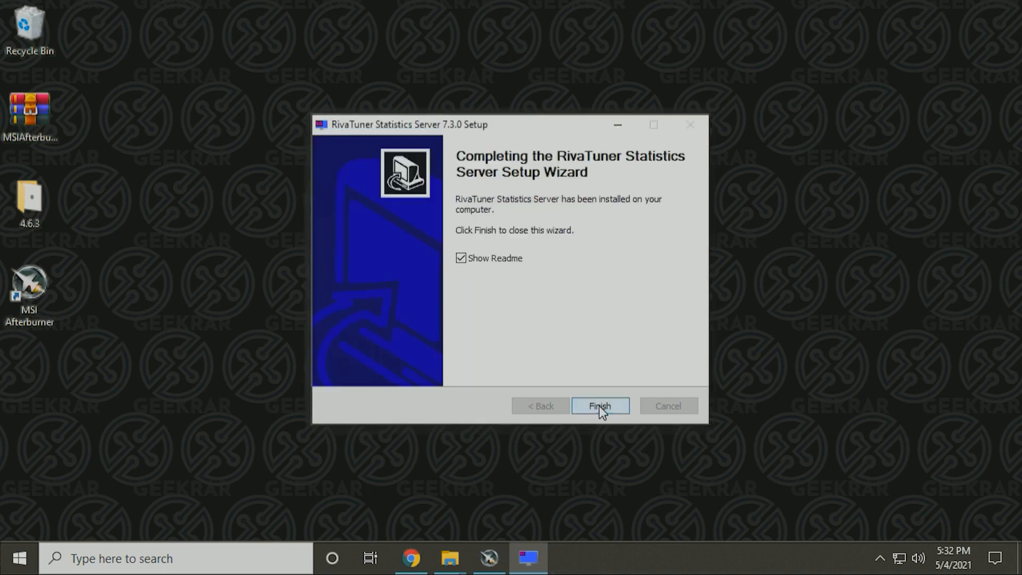
# - Finish the RivaTuner setup without showing the Readme, and finish the MSI Afterburner setup with Run MSI Afterburner enabled
pyautogui.click(485, 259)
pyautogui.click(604, 399)
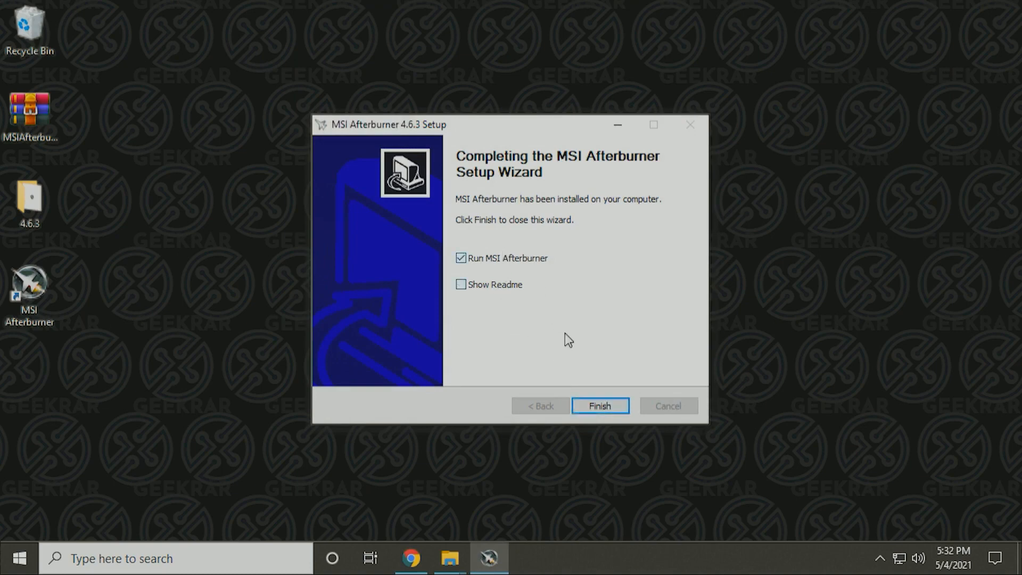
pyautogui.click(593, 408)
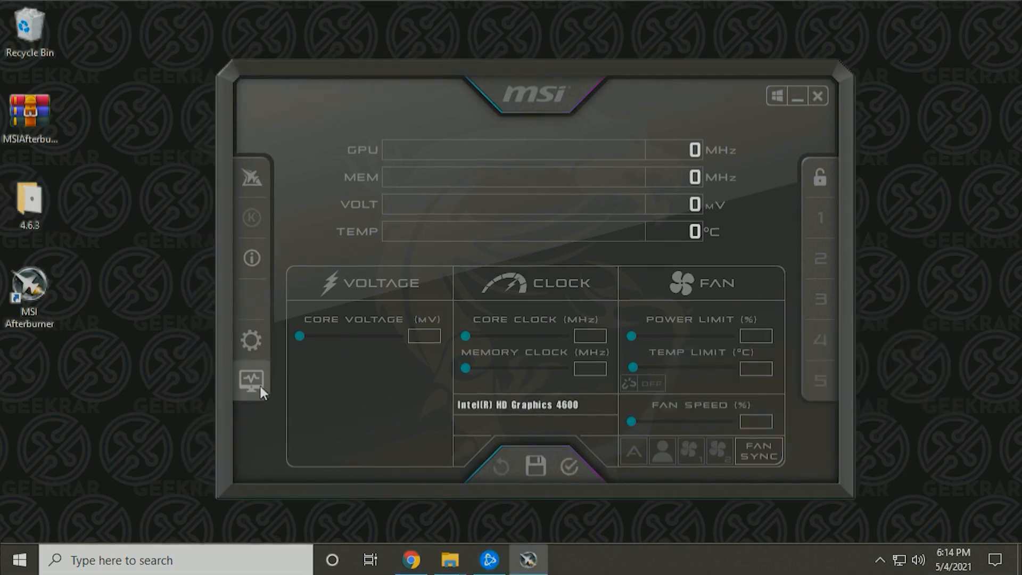
# - Examine the usage, temperature and framerate graphs in the hardware monitor, and close the monitor
pyautogui.click(258, 384)
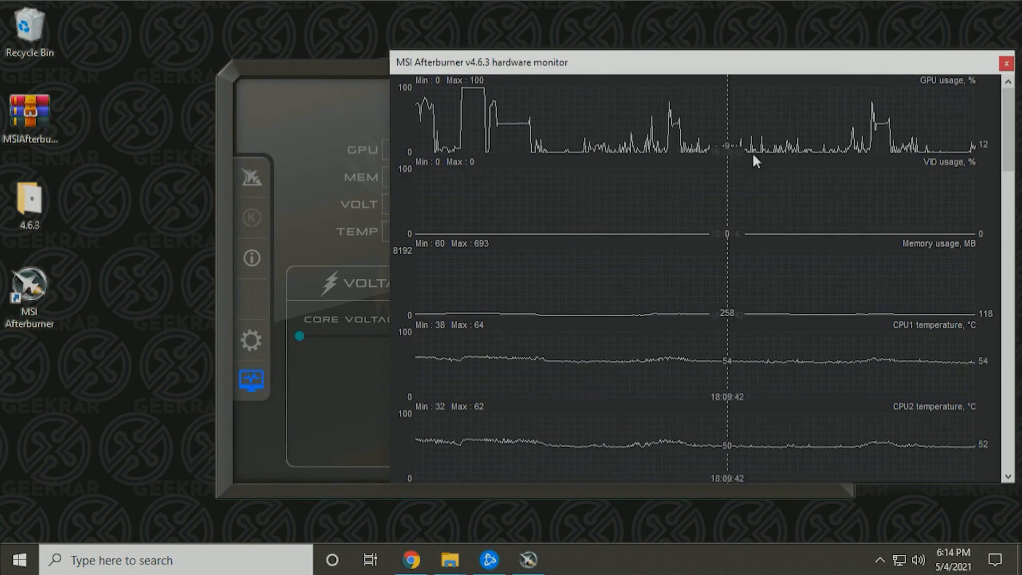
pyautogui.moveTo(1008, 168); pyautogui.dragTo(994, 449)
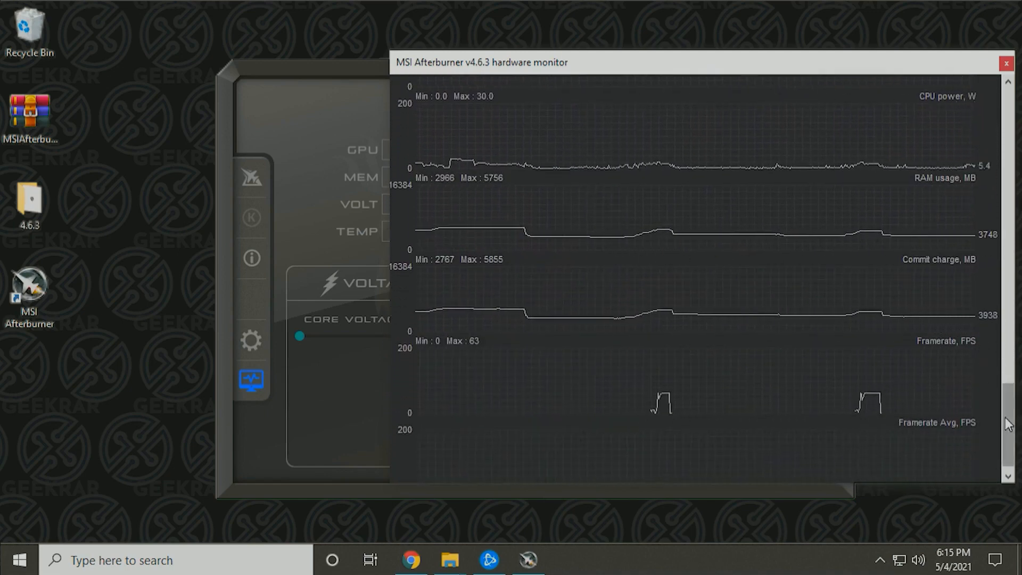
pyautogui.moveTo(1007, 424); pyautogui.dragTo(1007, 33)
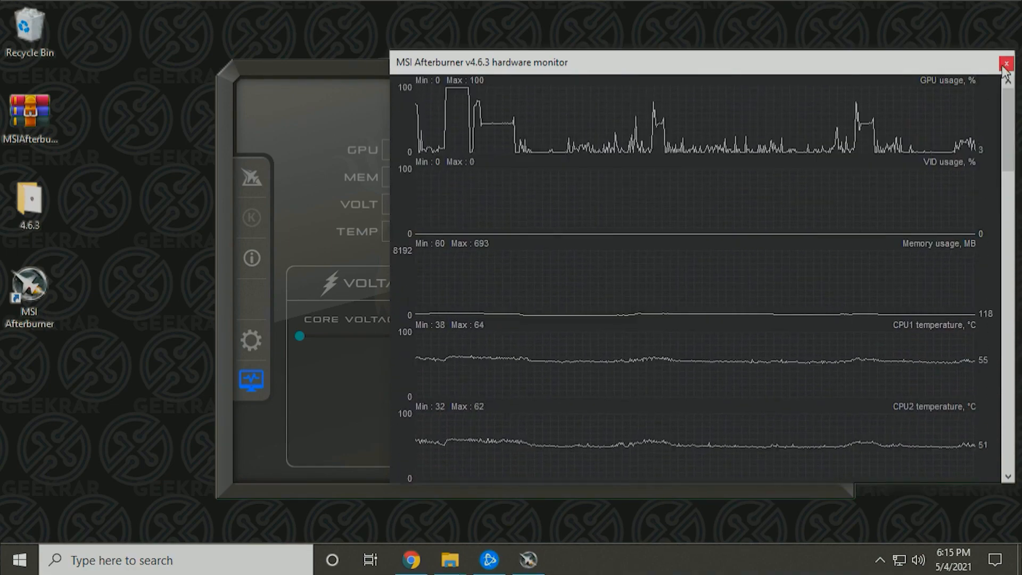
pyautogui.click(1006, 63)
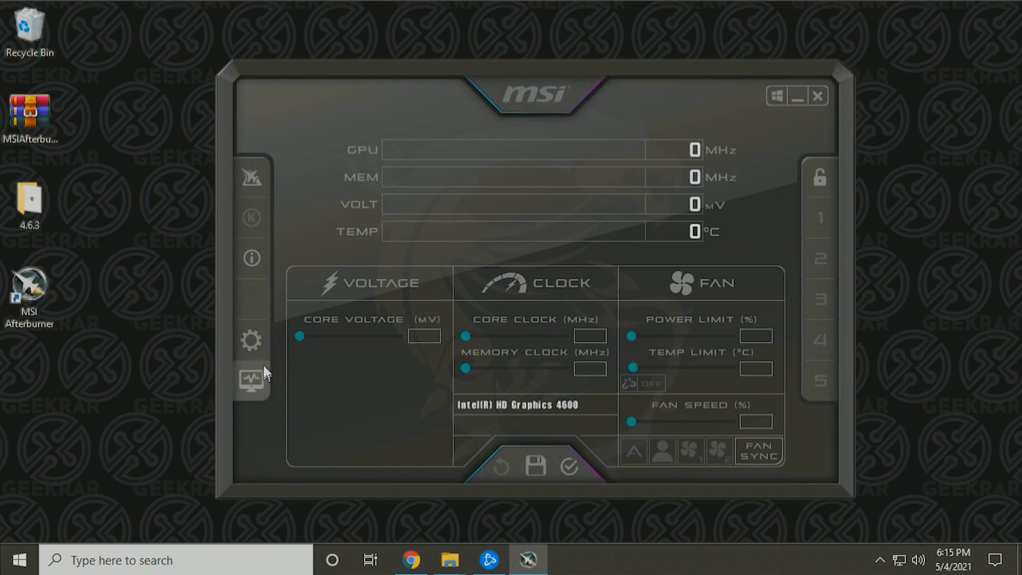
# - Enable Start with Windows and Start minimized in the general settings, and open the monitoring settings
pyautogui.click(253, 342)
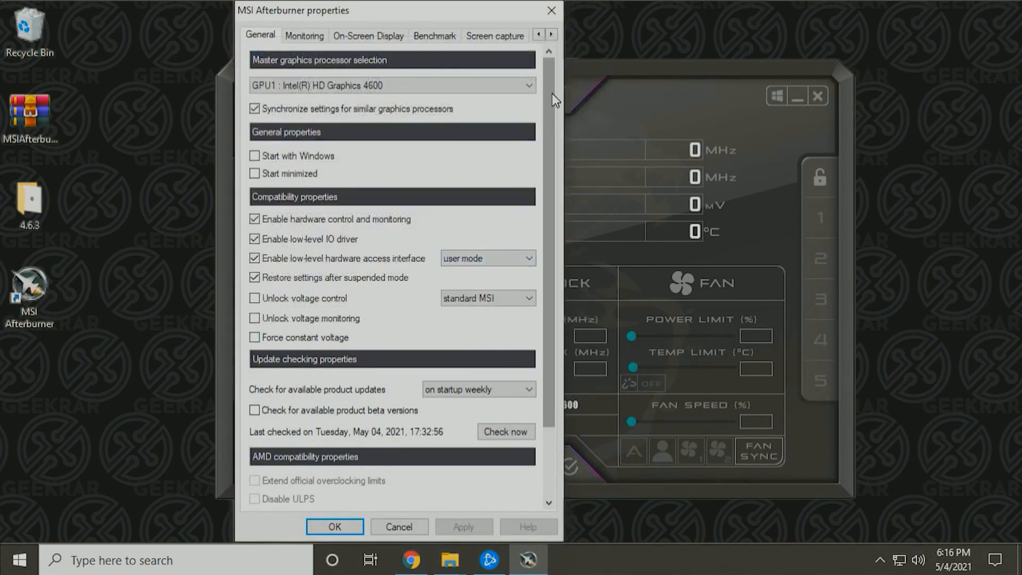
pyautogui.moveTo(552, 83)
pyautogui.mouseDown()
pyautogui.moveTo(549, 152)
pyautogui.moveTo(549, 66)
pyautogui.mouseUp()
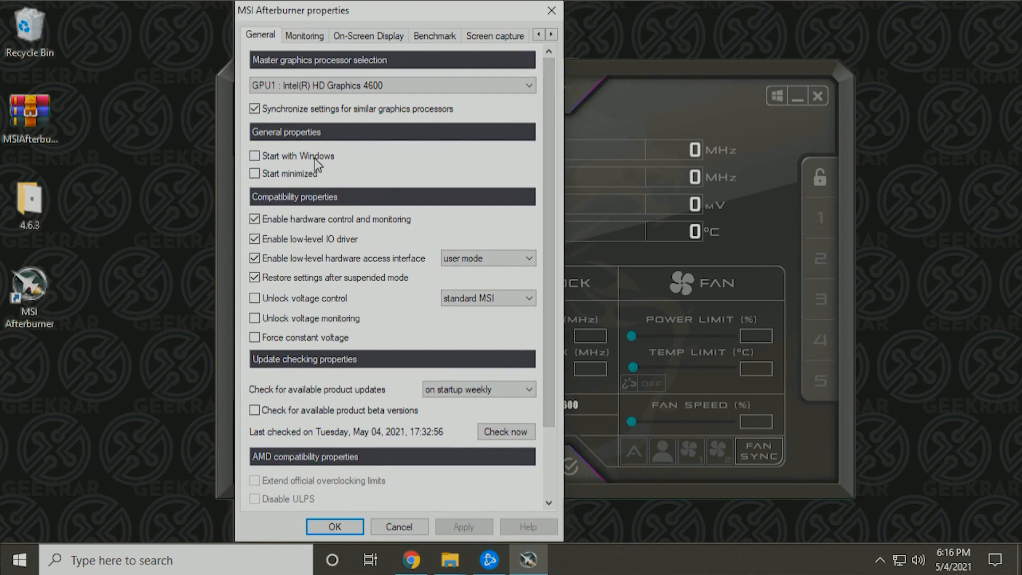
pyautogui.click(255, 156)
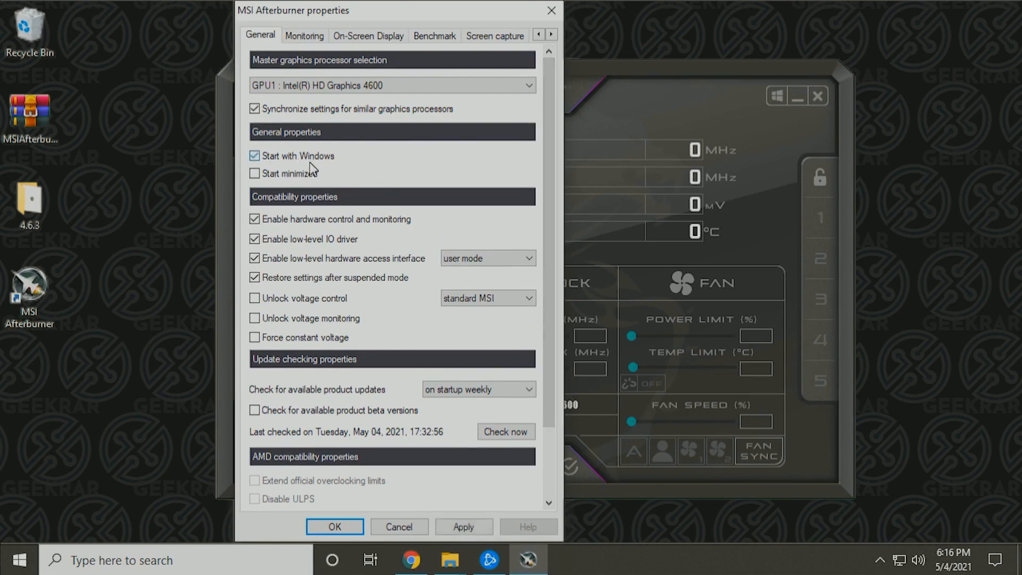
pyautogui.click(255, 174)
pyautogui.click(318, 39)
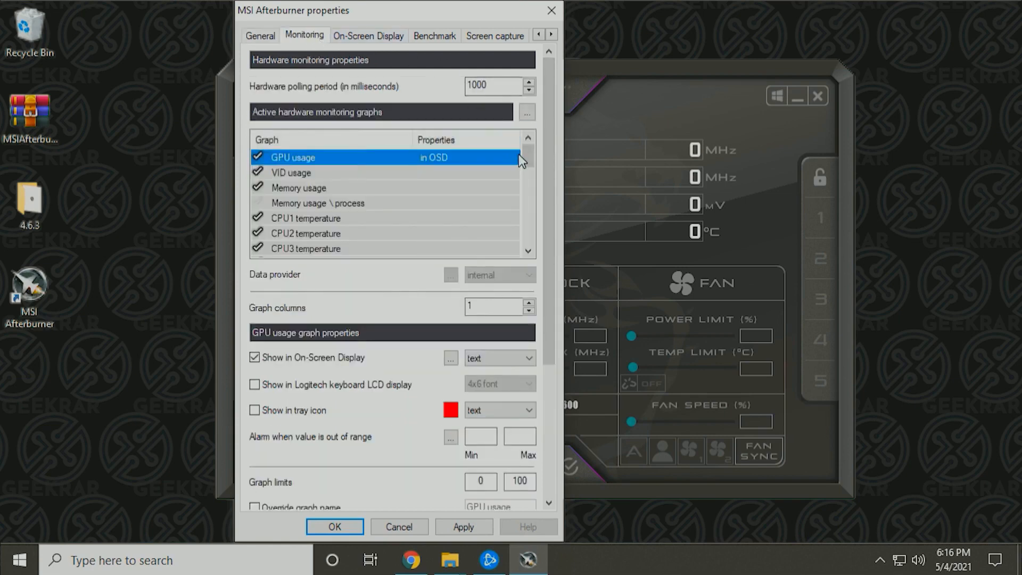
# - Turn the CPU1 to CPU4 temperature graphs off and back on among the active hardware monitoring graphs
pyautogui.moveTo(529, 158); pyautogui.dragTo(529, 171)
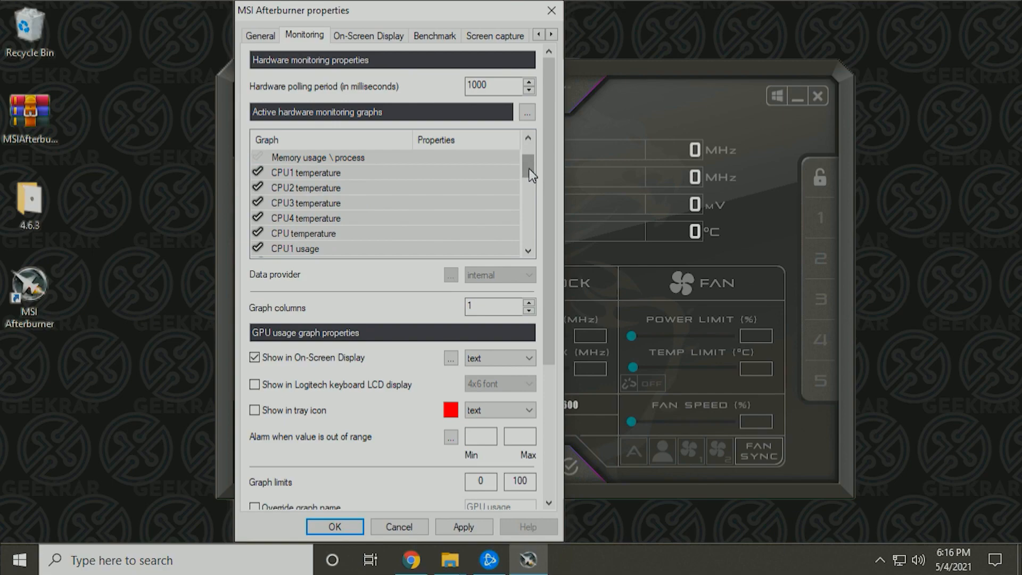
pyautogui.click(259, 188)
pyautogui.click(257, 172)
pyautogui.click(257, 203)
pyautogui.click(258, 218)
pyautogui.click(257, 203)
pyautogui.click(257, 188)
pyautogui.click(257, 172)
pyautogui.moveTo(522, 166); pyautogui.dragTo(532, 217)
pyautogui.click(258, 218)
# - Enable the Framerate graph among the active hardware monitoring graphs
pyautogui.moveTo(528, 215); pyautogui.dragTo(532, 233)
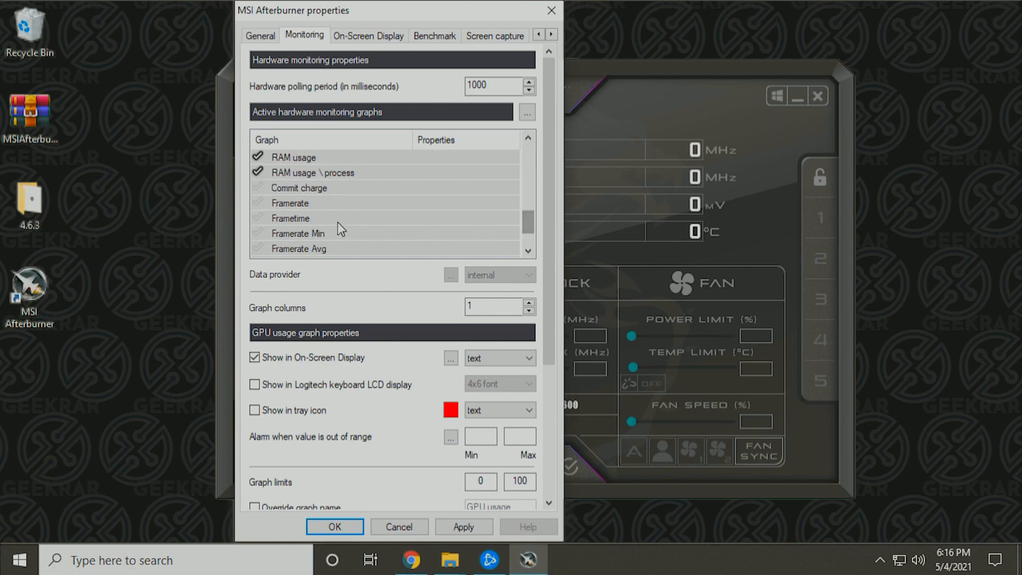
pyautogui.click(258, 203)
pyautogui.click(258, 203)
# - Set the GPU usage and Framerate graphs to show in the On-Screen Display
pyautogui.moveTo(532, 230); pyautogui.dragTo(542, 154)
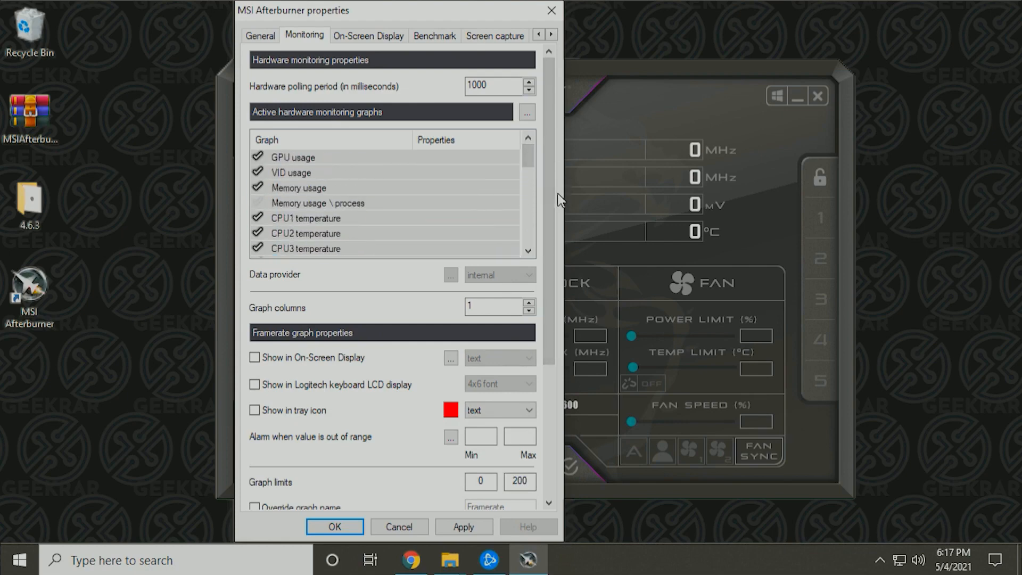
pyautogui.click(344, 157)
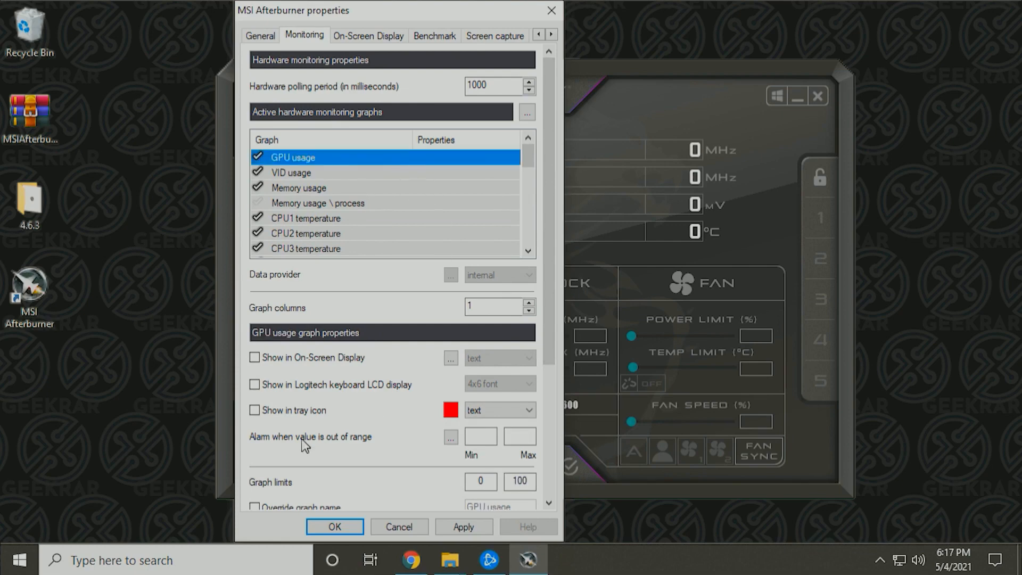
pyautogui.click(258, 358)
pyautogui.moveTo(526, 154); pyautogui.dragTo(525, 216)
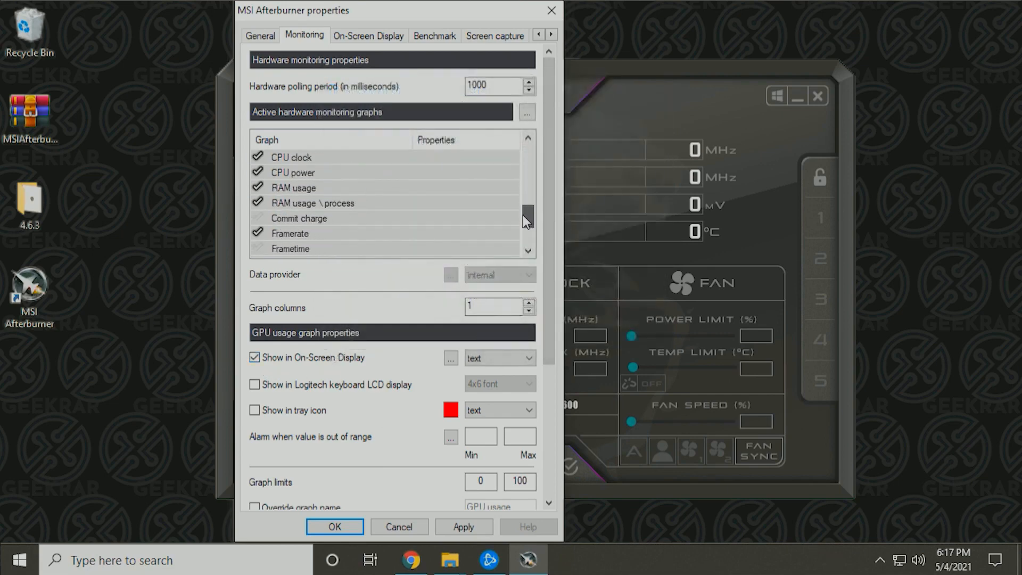
pyautogui.click(426, 236)
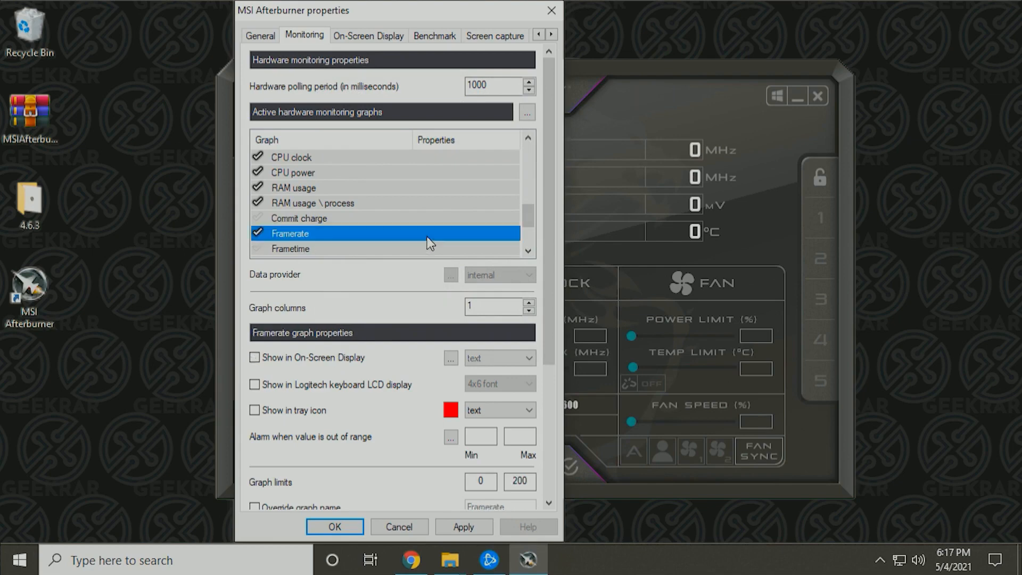
pyautogui.click(255, 357)
# - Set the CPU1, CPU2, CPU3 and CPU4 temperature graphs to show in the On-Screen Display, and apply the monitoring settings
pyautogui.moveTo(525, 215); pyautogui.dragTo(529, 196)
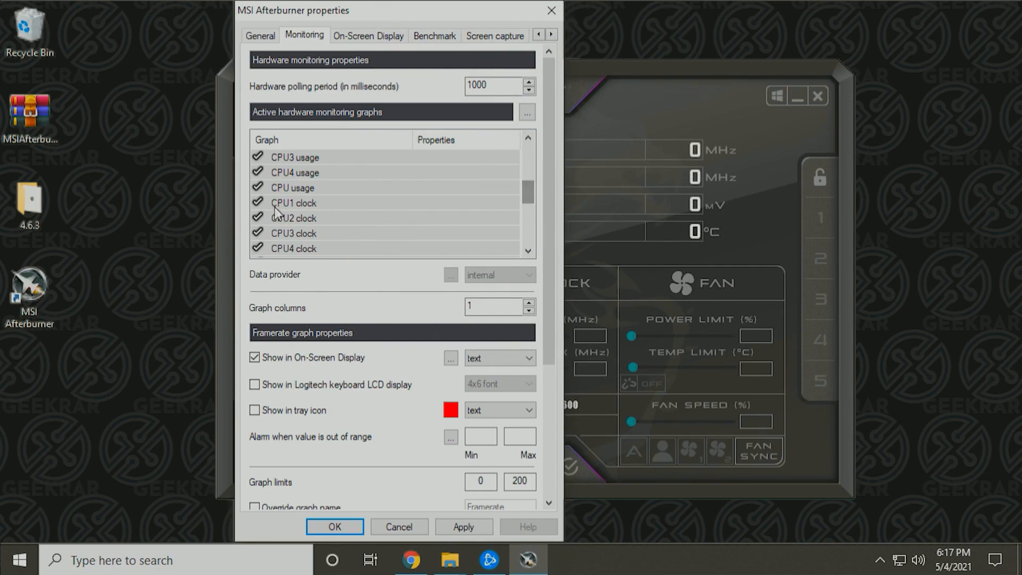
pyautogui.click(303, 202)
pyautogui.scroll(3, 424, 221)
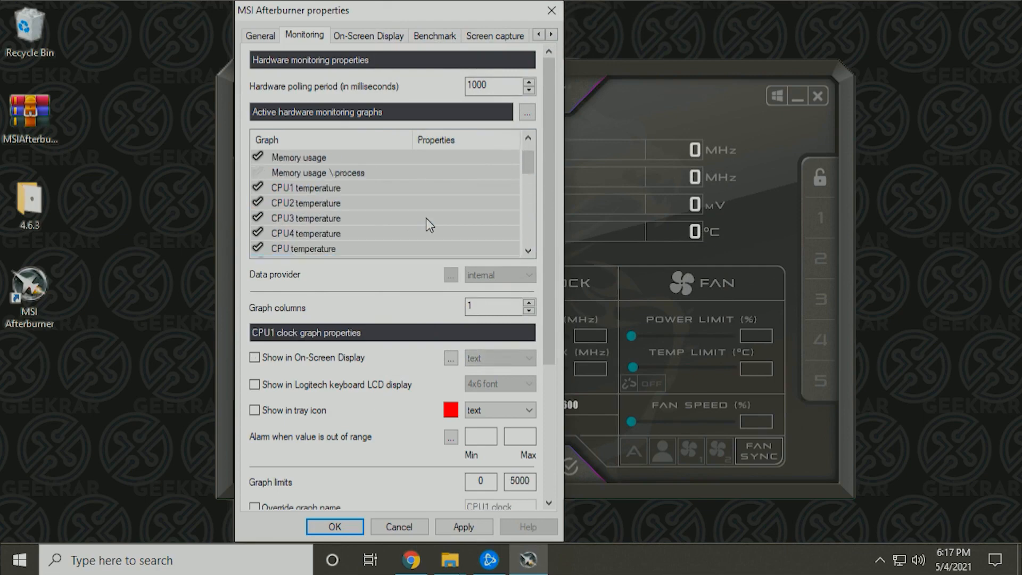
pyautogui.click(365, 189)
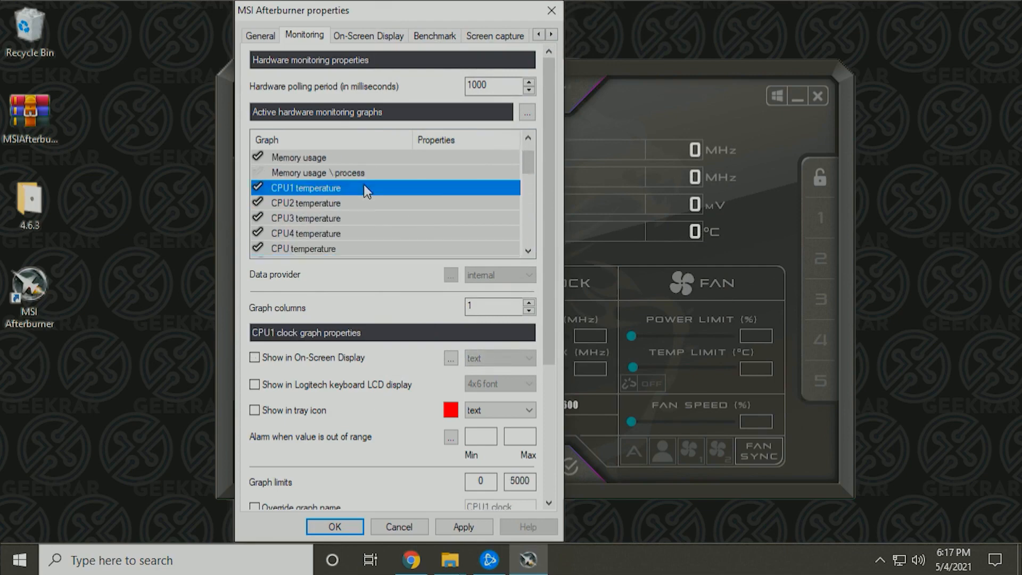
pyautogui.click(255, 357)
pyautogui.click(388, 204)
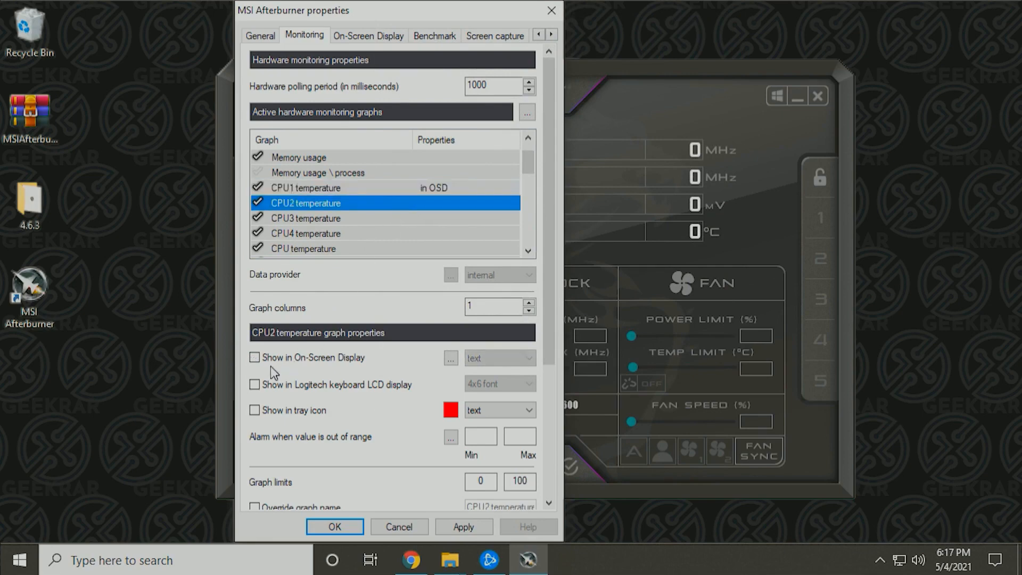
pyautogui.click(254, 357)
pyautogui.click(432, 217)
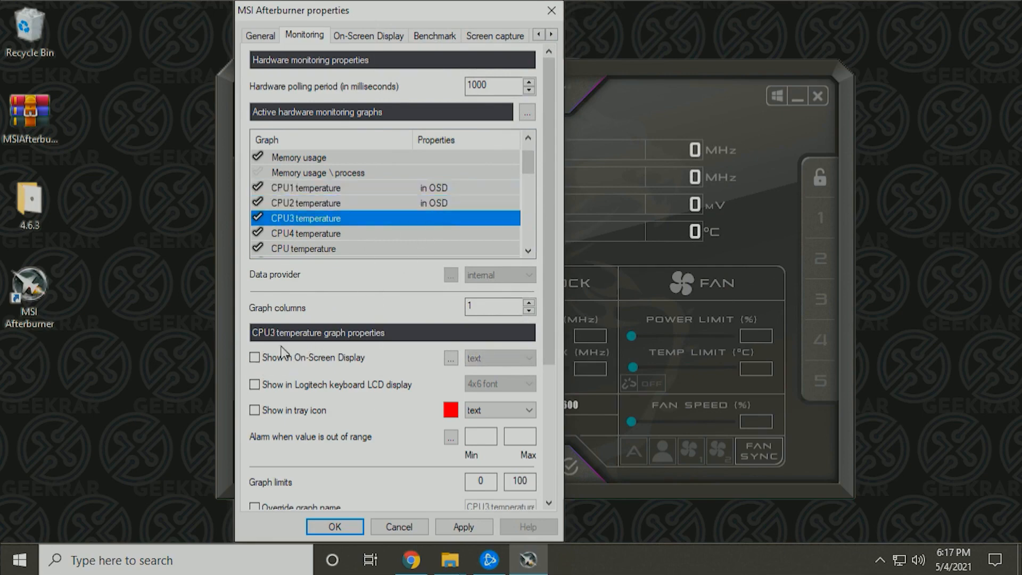
pyautogui.click(255, 358)
pyautogui.click(423, 232)
pyautogui.click(255, 357)
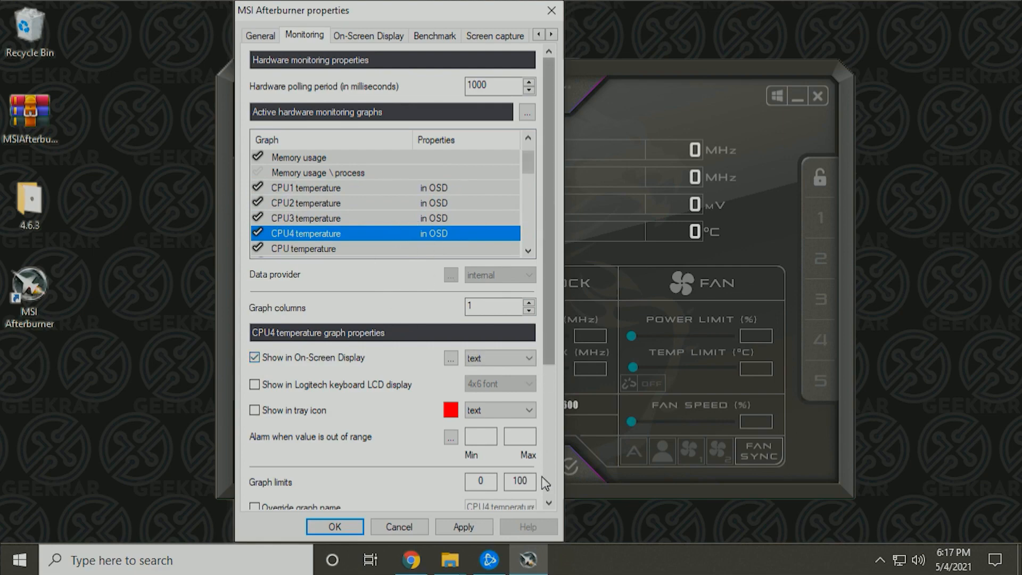
pyautogui.click(463, 528)
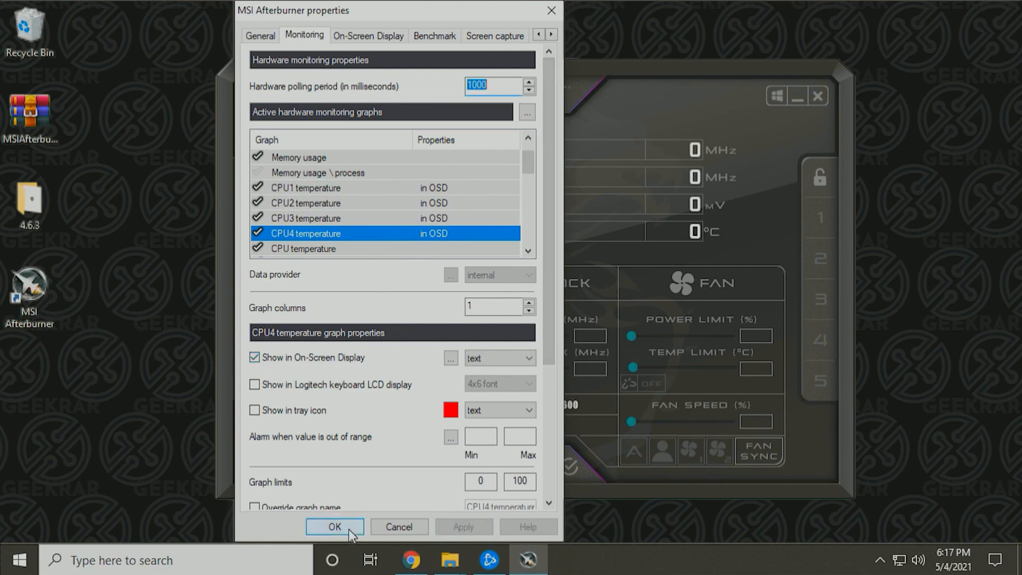
# - Examine the on-screen display, benchmark, screen capture, video capture, profiles and user interface settings
pyautogui.click(373, 37)
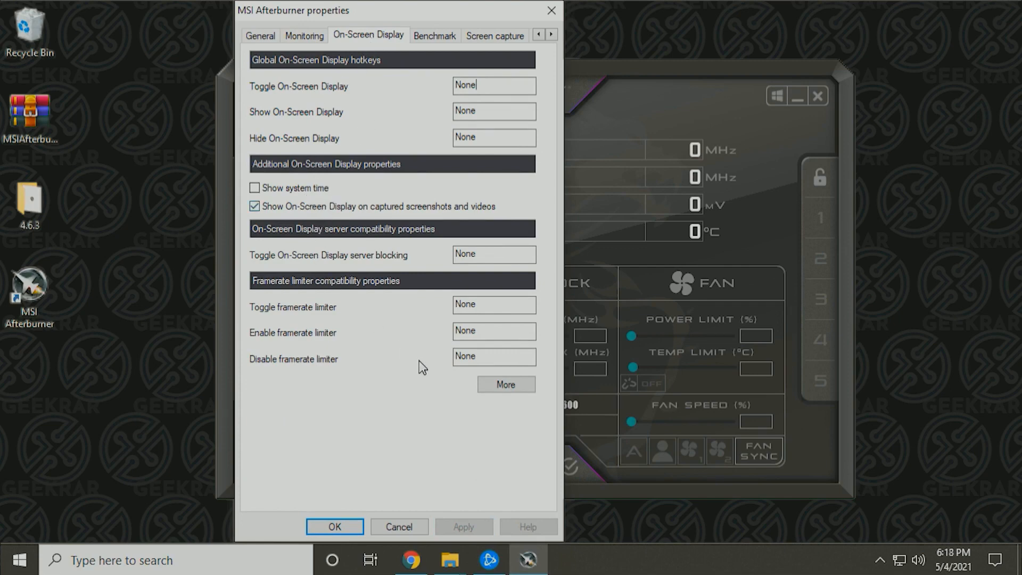
pyautogui.click(435, 38)
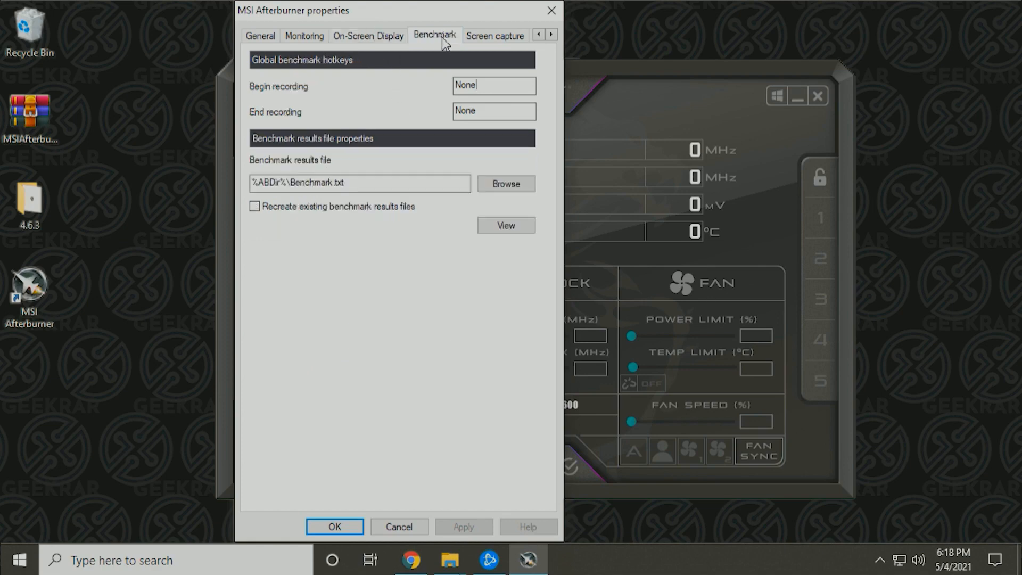
pyautogui.click(486, 36)
pyautogui.click(552, 34)
pyautogui.click(552, 35)
pyautogui.click(551, 35)
pyautogui.click(385, 36)
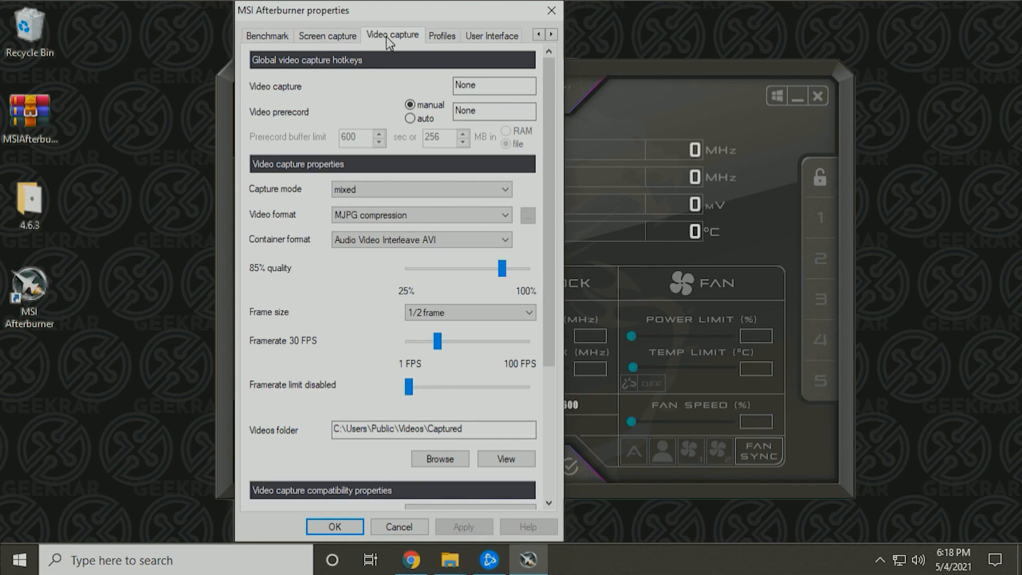
pyautogui.click(443, 37)
pyautogui.click(481, 36)
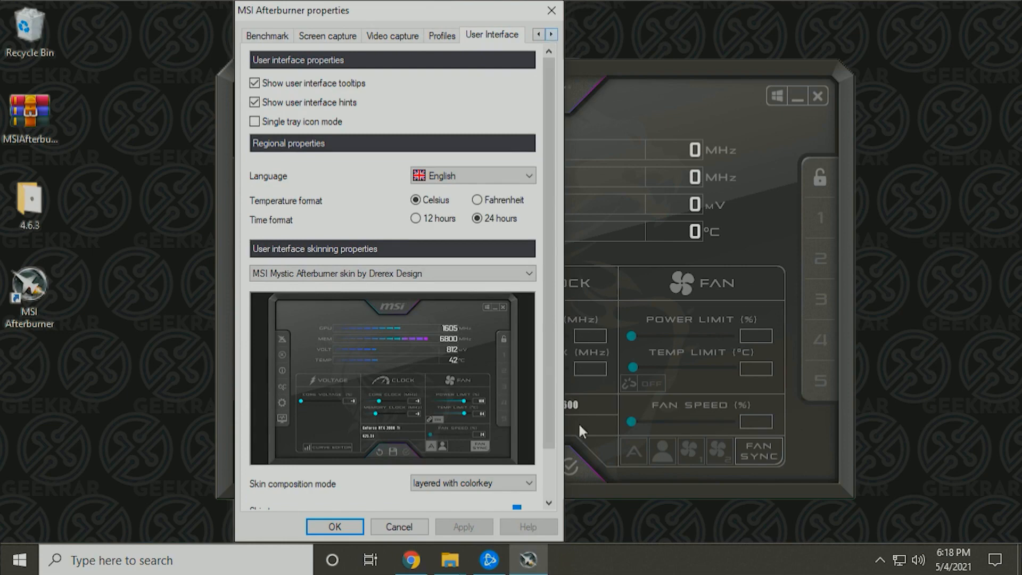
# - Preview the Default MSI Afterburner v2, MSI Gaming and MSI Steampunked skins for the user interface
pyautogui.moveTo(432, 17); pyautogui.dragTo(288, 17)
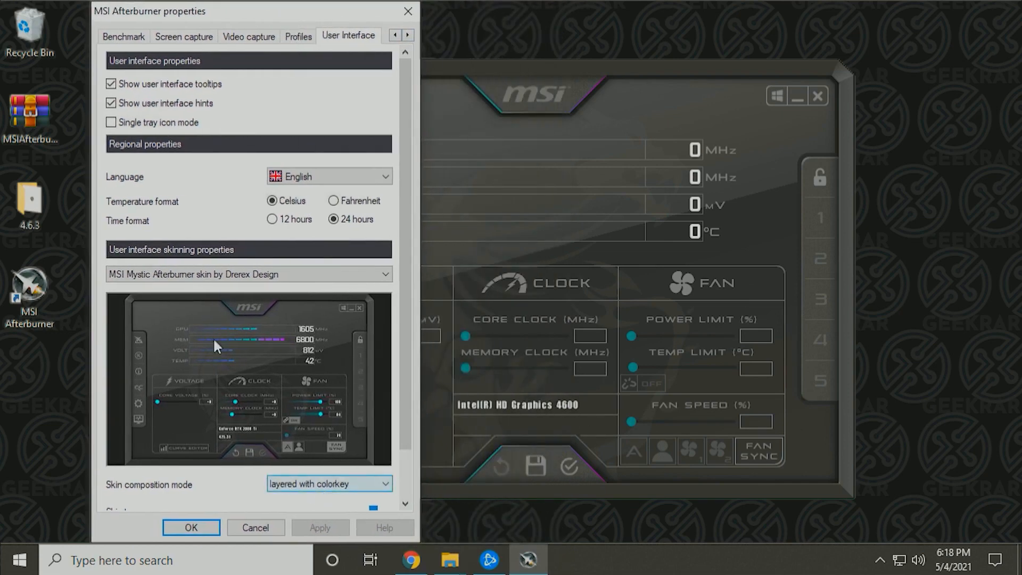
pyautogui.click(285, 274)
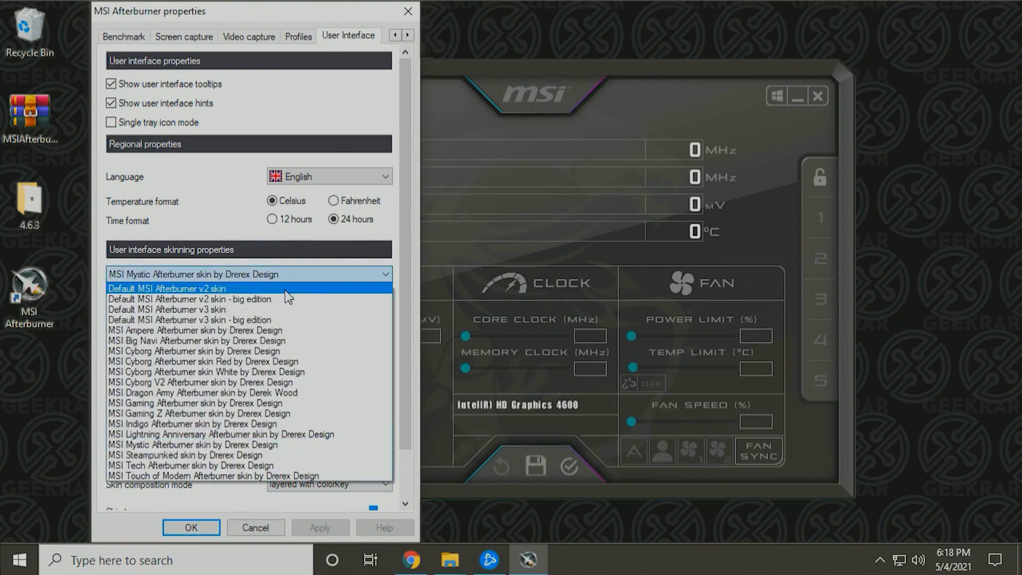
pyautogui.click(285, 289)
pyautogui.click(285, 274)
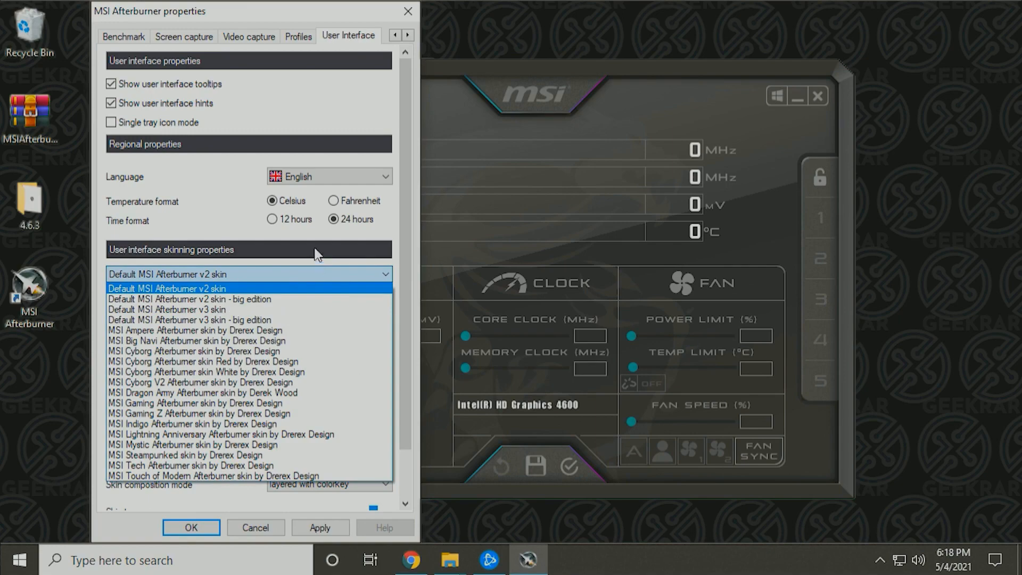
pyautogui.click(255, 231)
pyautogui.click(292, 270)
pyautogui.click(195, 402)
pyautogui.click(282, 274)
pyautogui.click(282, 455)
# - Set the user interface skin to MSI Touch of Modern Afterburner skin by Drerex Design and confirm the properties
pyautogui.click(312, 275)
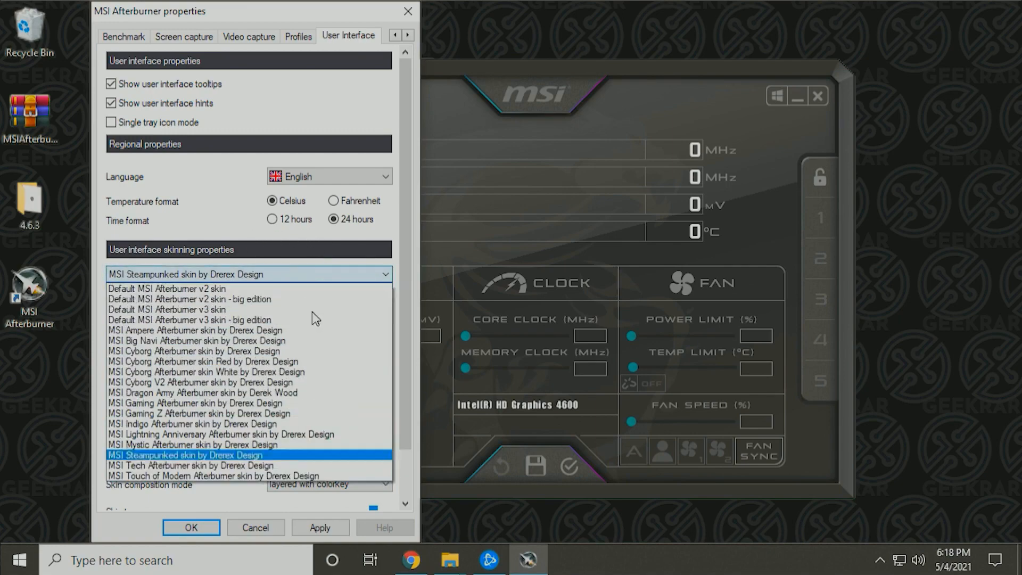
pyautogui.click(288, 472)
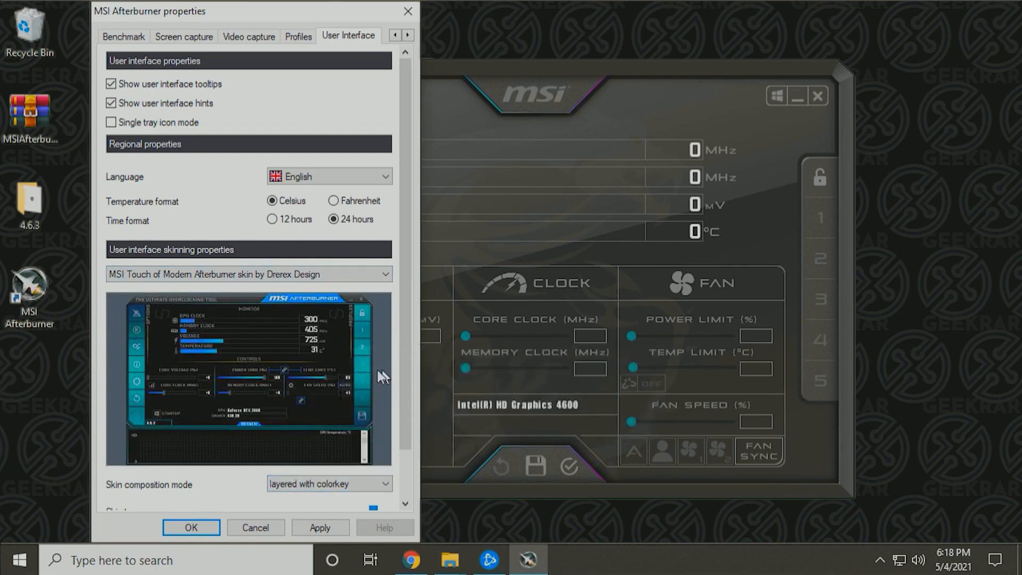
pyautogui.click(141, 38)
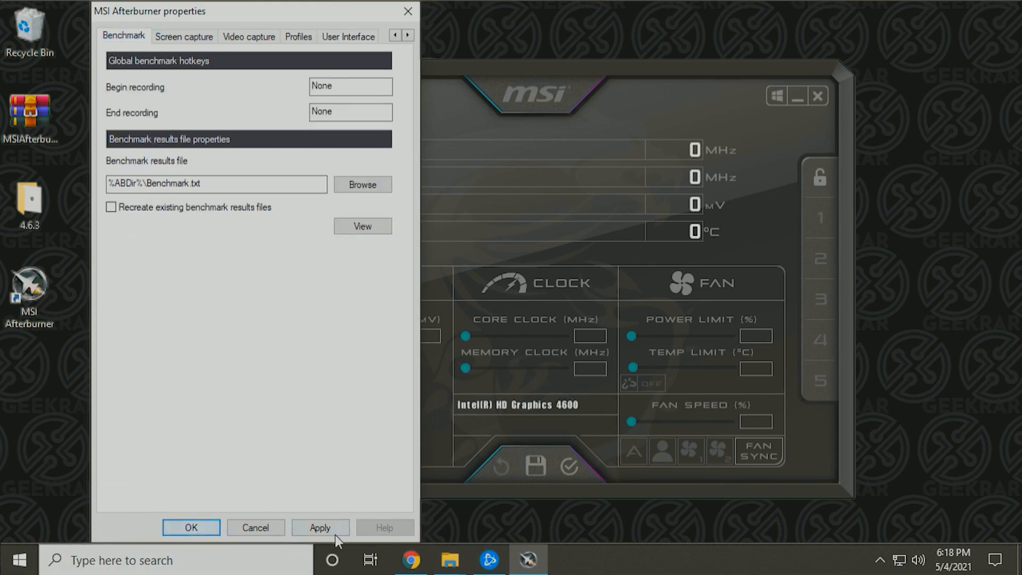
pyautogui.click(194, 529)
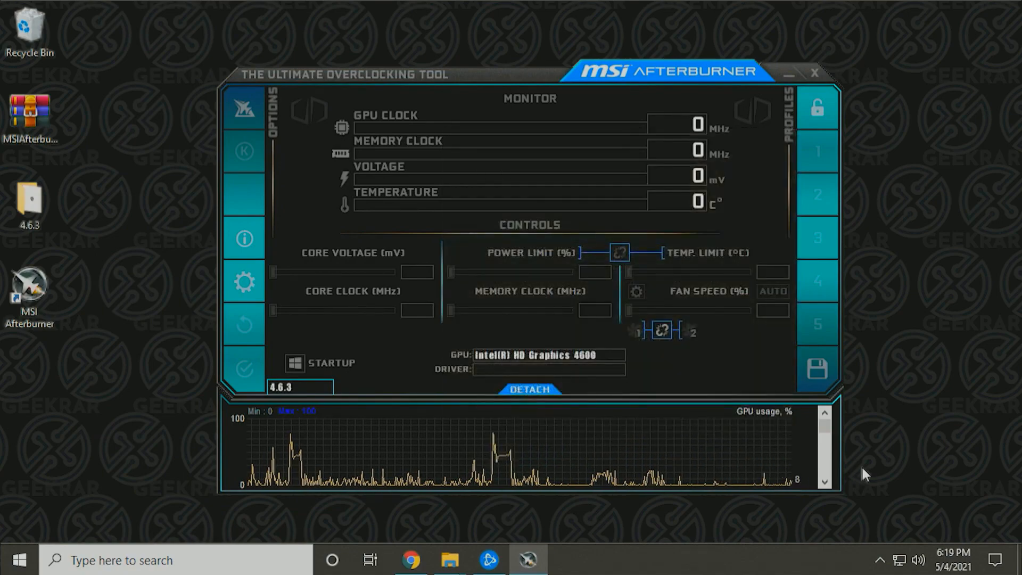
# - Close the MSI Afterburner window and launch RivaTuner Statistics Server, allowing it to make changes to the device
pyautogui.click(815, 73)
pyautogui.click(214, 565)
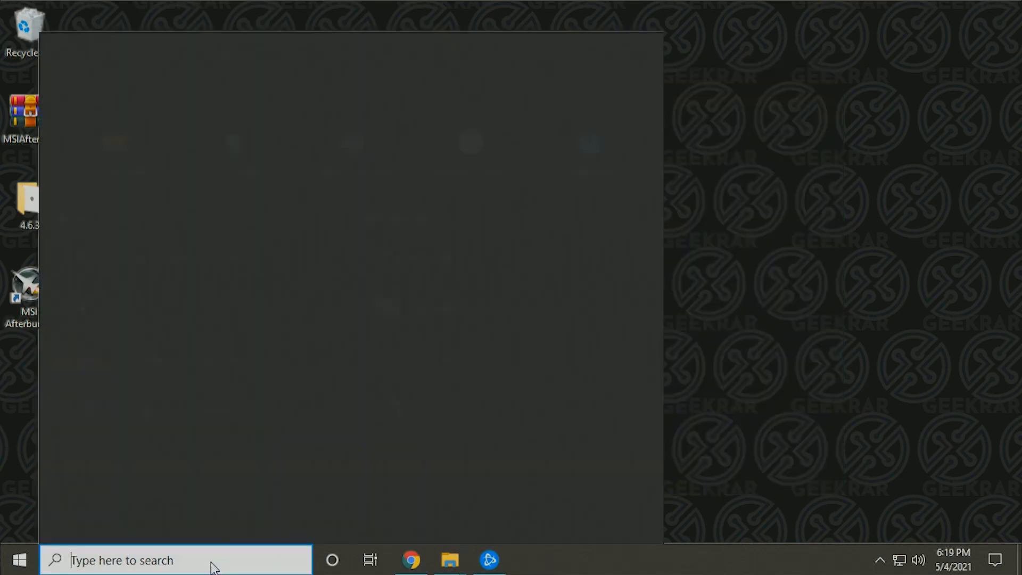
pyautogui.write('riva')
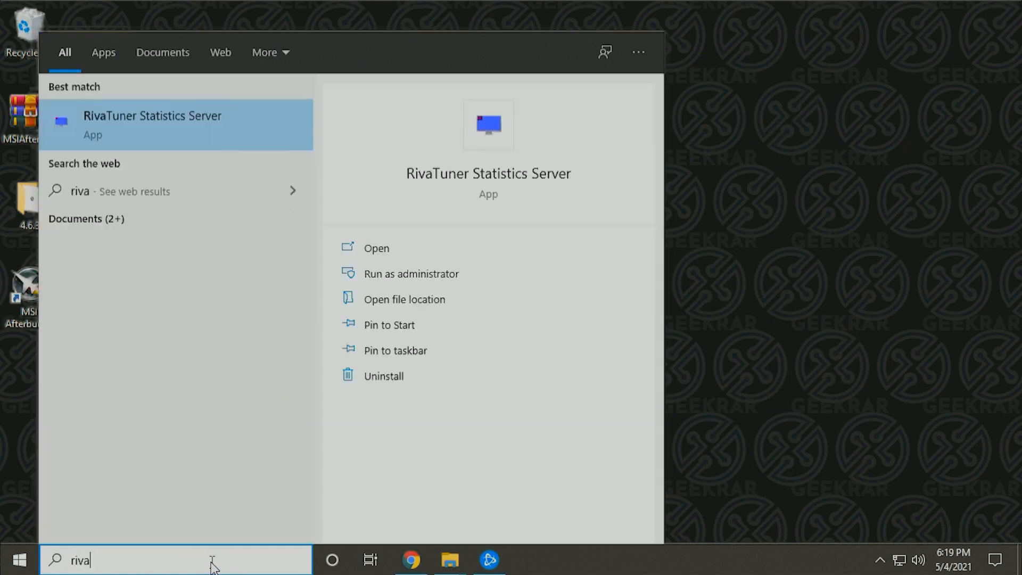
pyautogui.click(130, 116)
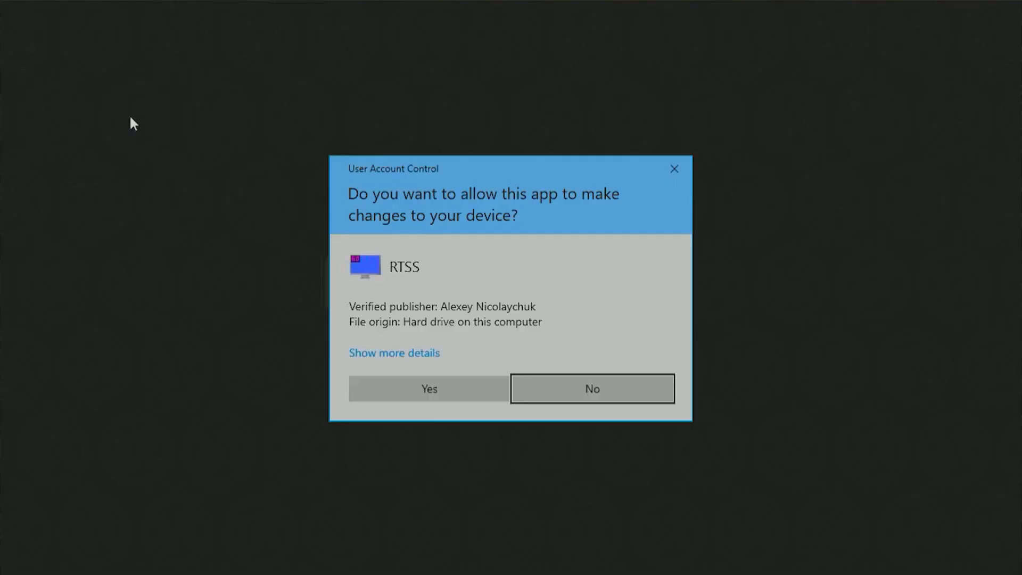
pyautogui.click(469, 379)
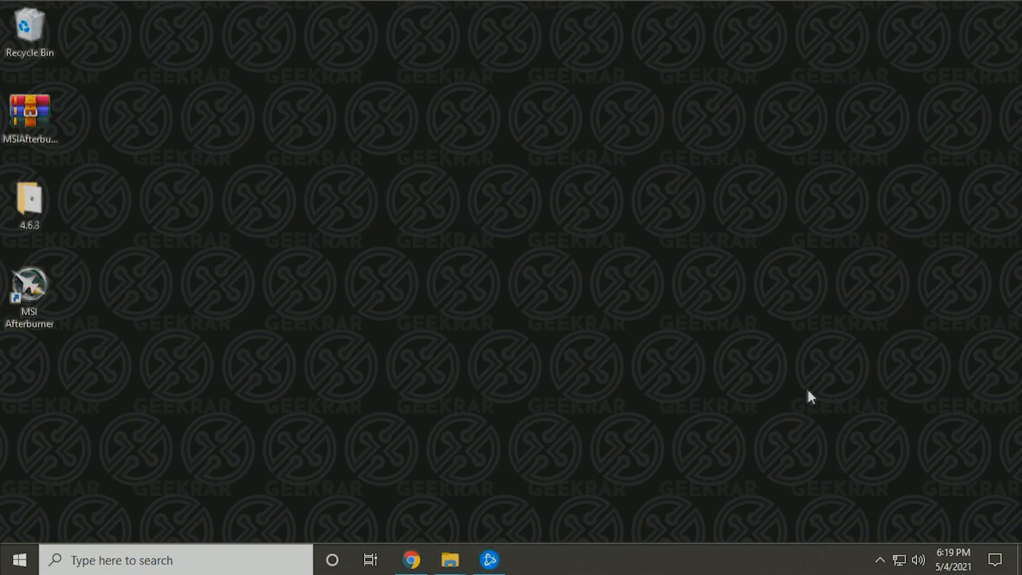
# - Bring up the settings window of the running RivaTuner Statistics Server and reposition it on the desktop
pyautogui.click(880, 559)
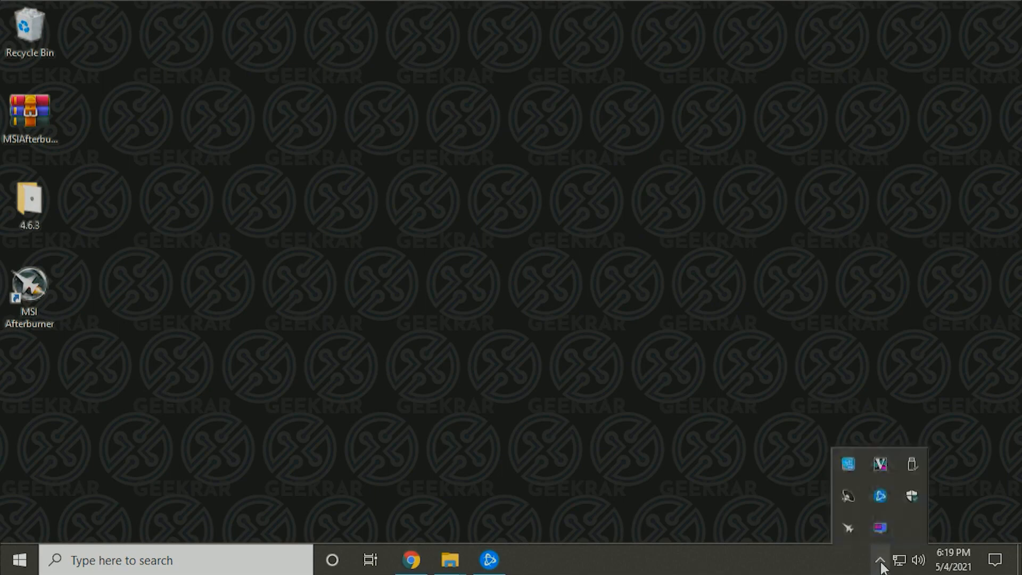
pyautogui.click(881, 529)
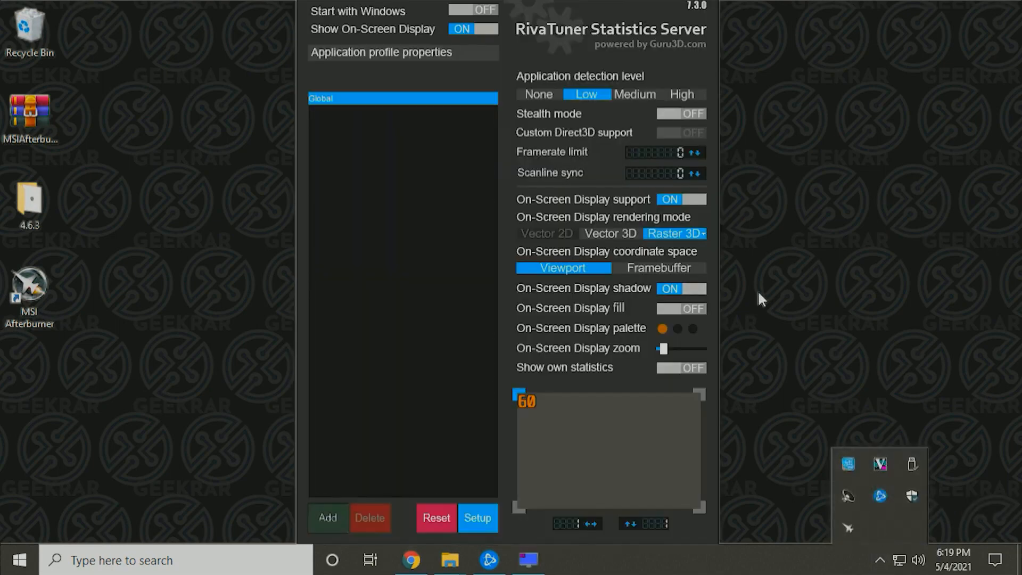
pyautogui.moveTo(626, 5); pyautogui.dragTo(587, 21)
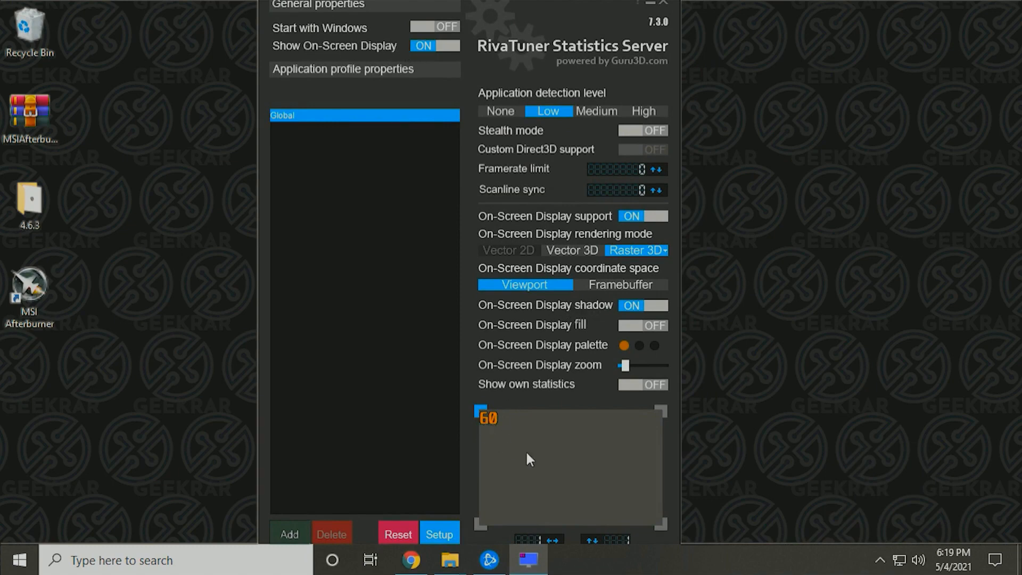
# - Try several colors for the first On-Screen Display palette entry and apply magenta (RGB 255, 0, 255)
pyautogui.click(624, 345)
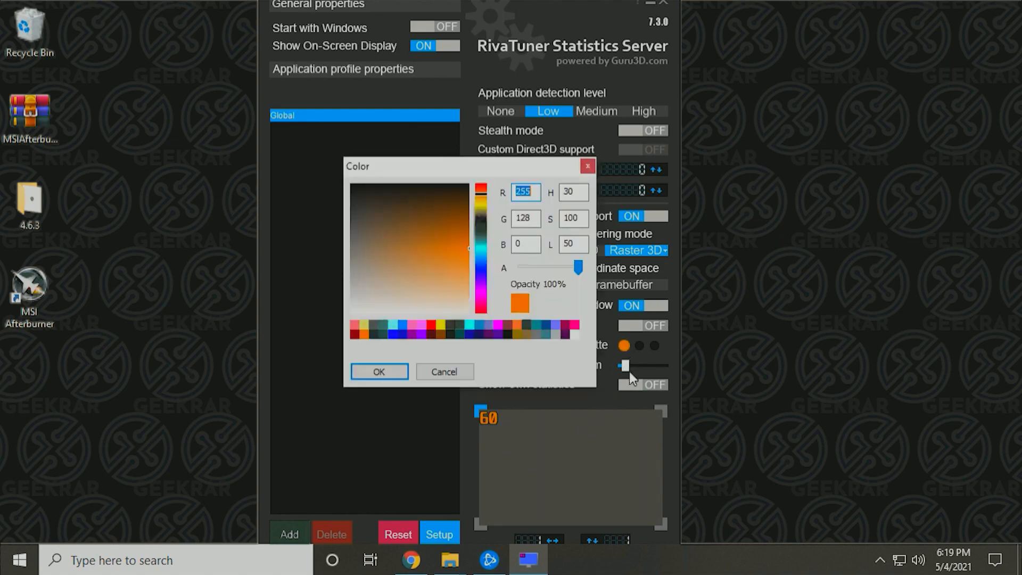
pyautogui.click(481, 250)
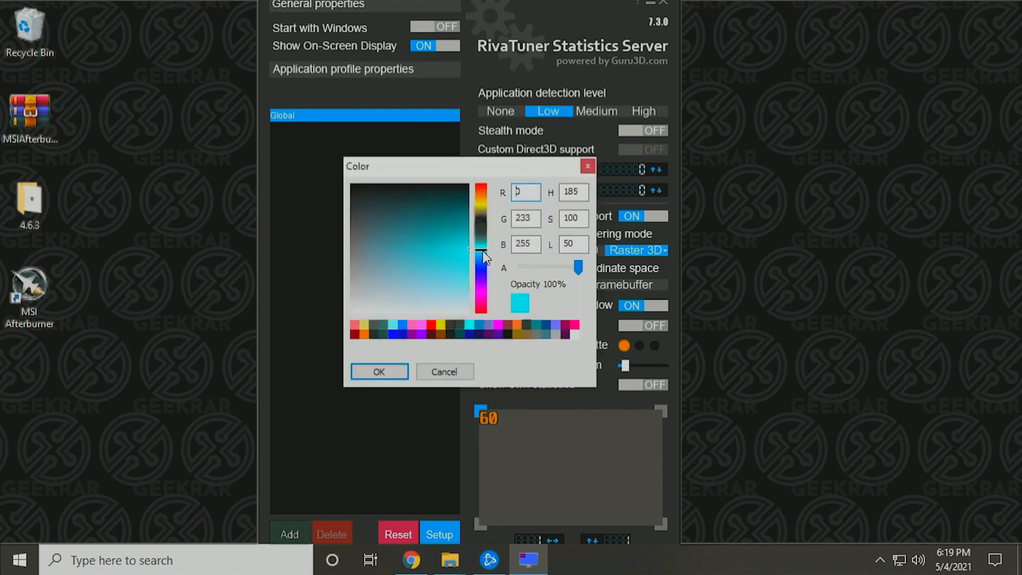
pyautogui.click(469, 280)
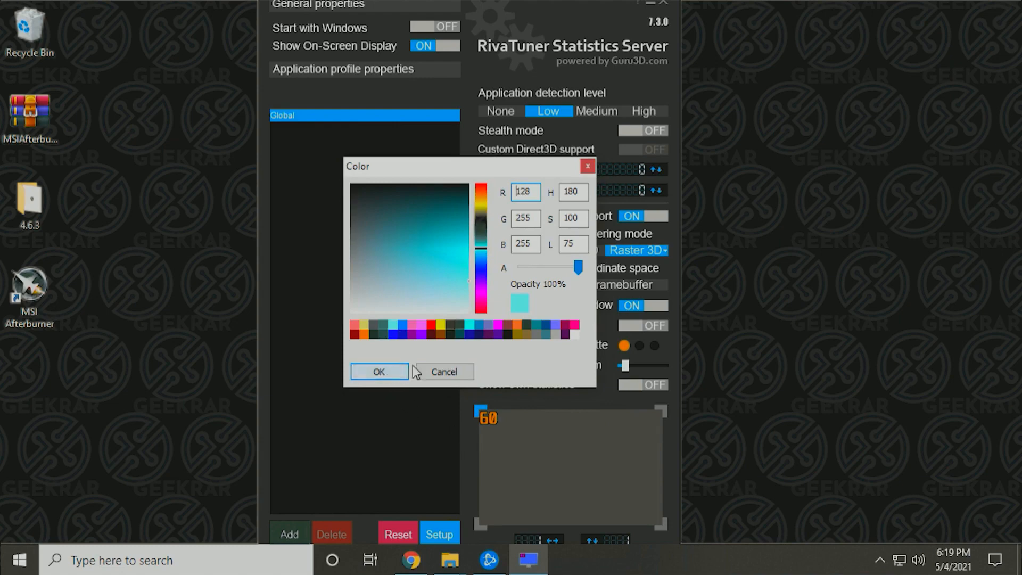
pyautogui.click(498, 326)
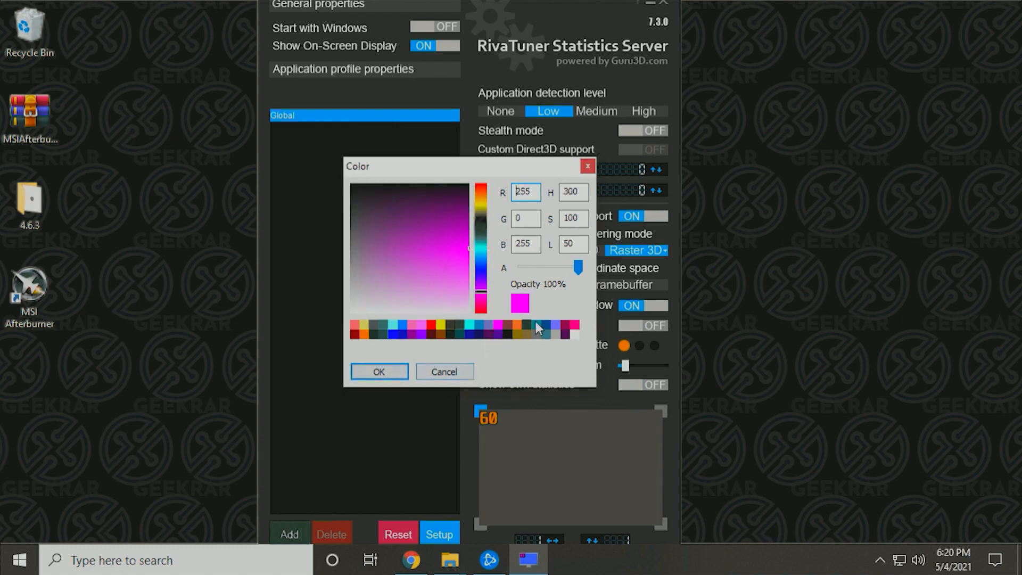
pyautogui.click(378, 328)
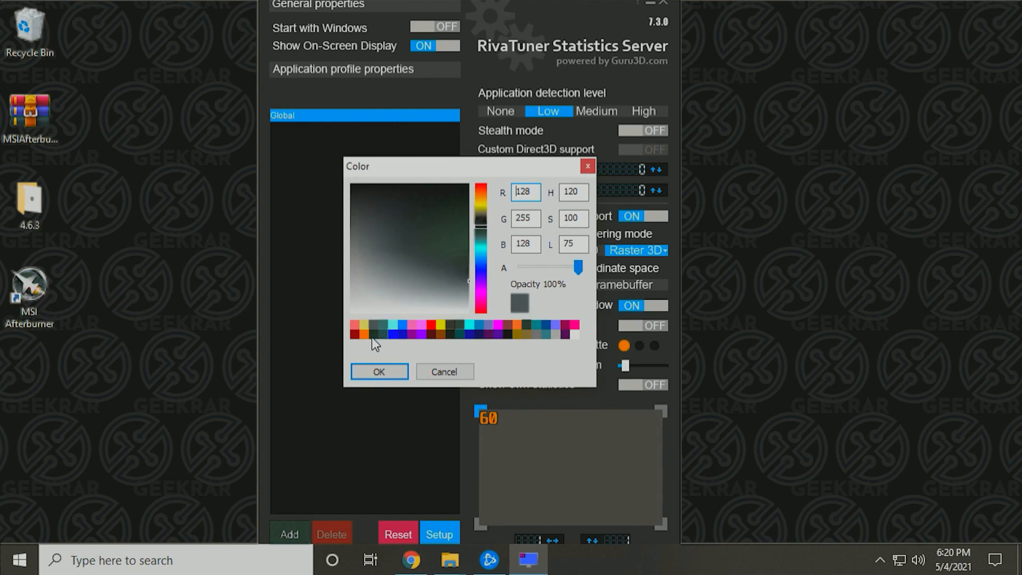
pyautogui.click(366, 335)
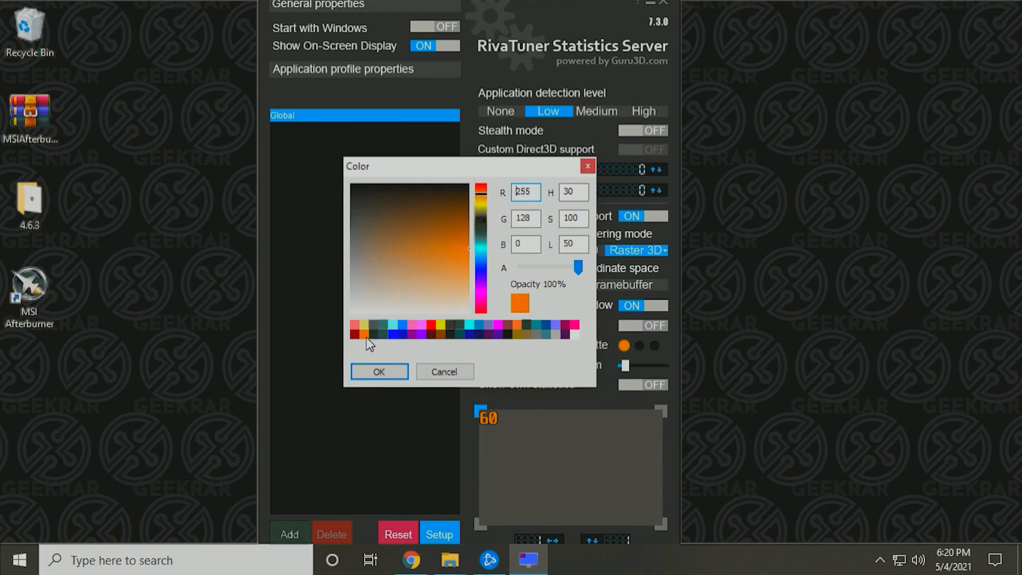
pyautogui.click(500, 327)
pyautogui.click(397, 372)
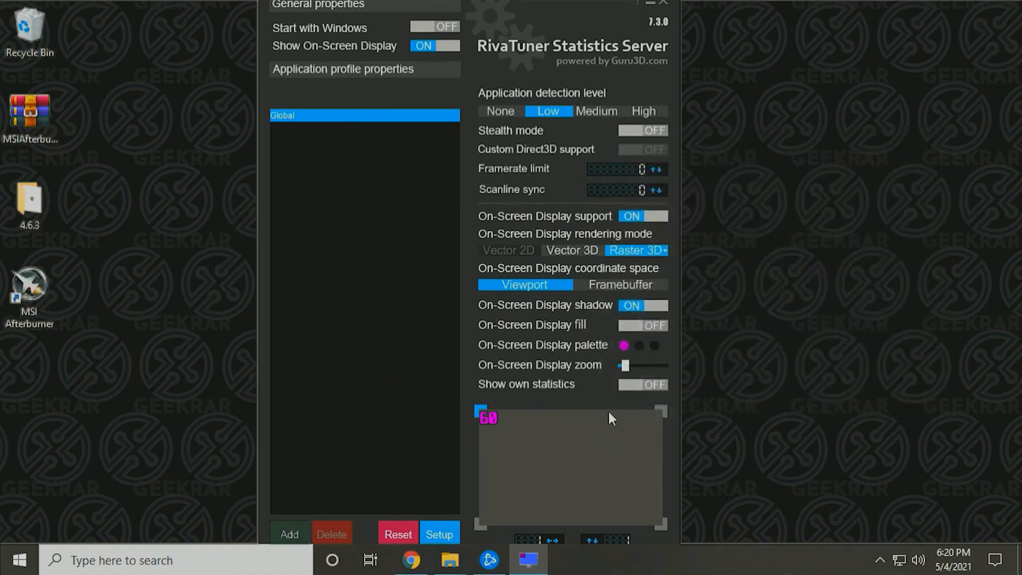
# - Set the first On-Screen Display palette color to red (RGB 255, 0, 0) and confirm it
pyautogui.click(624, 345)
pyautogui.click(574, 326)
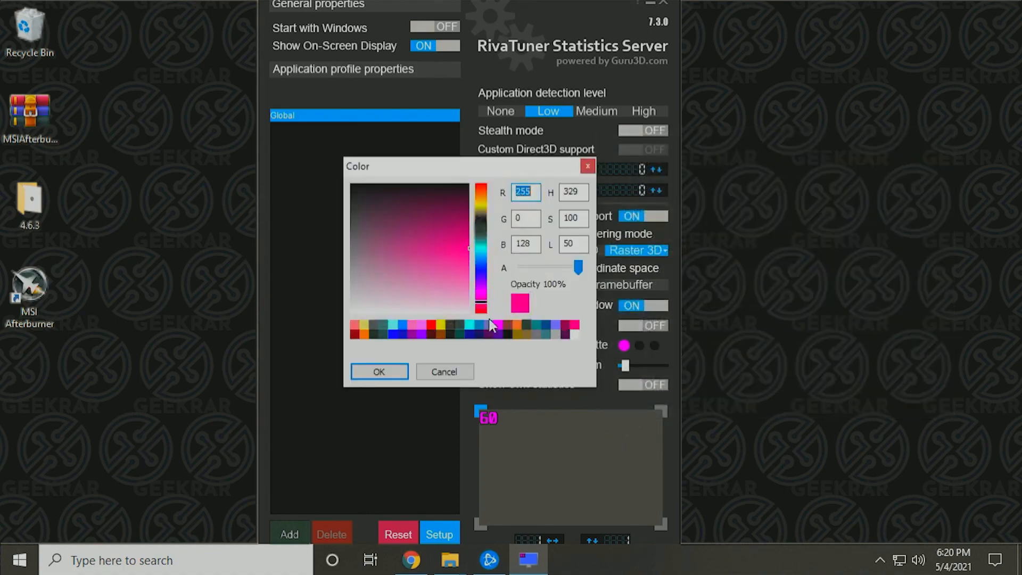
pyautogui.click(431, 326)
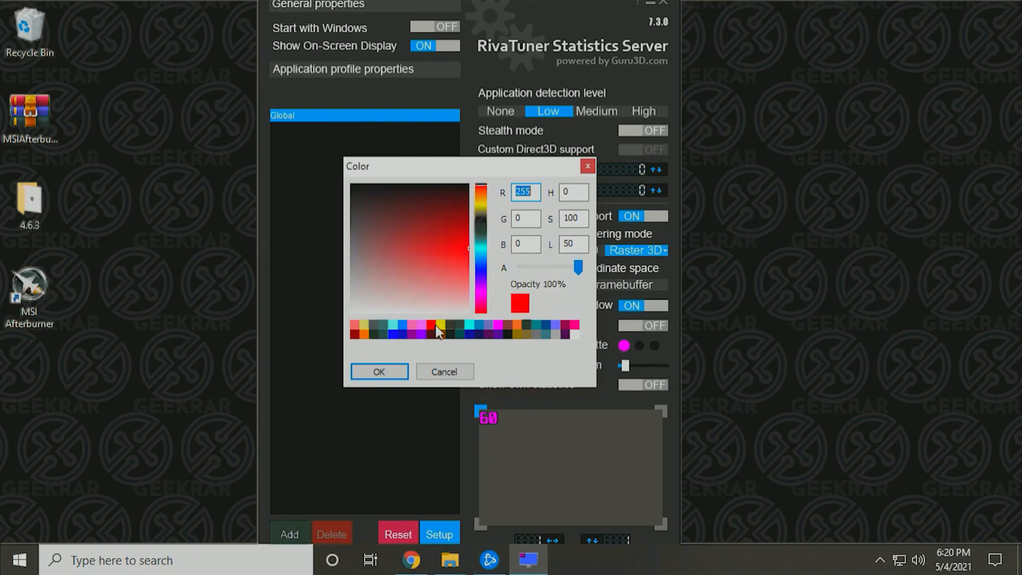
pyautogui.click(399, 372)
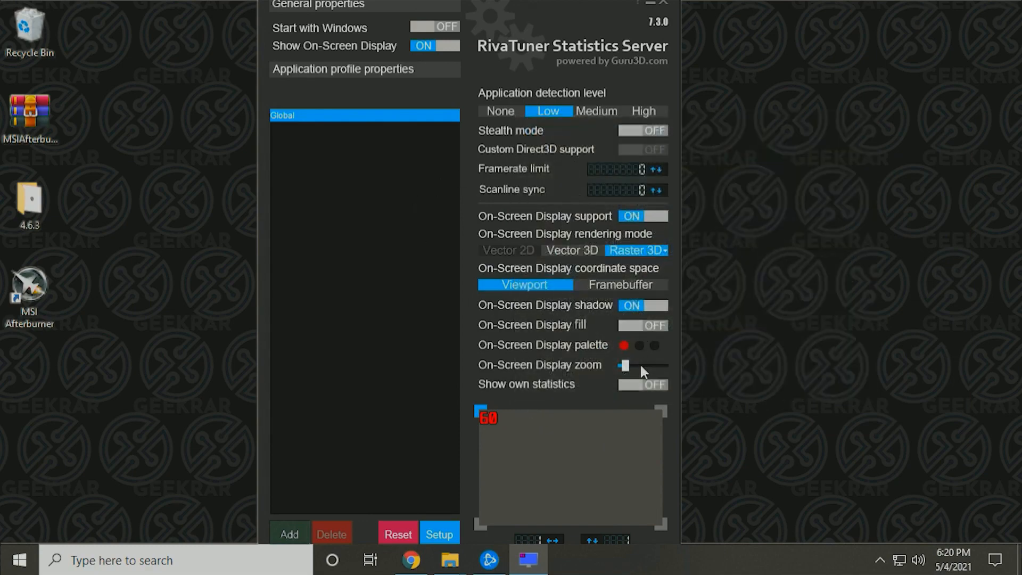
pyautogui.moveTo(628, 366)
pyautogui.mouseDown()
pyautogui.moveTo(650, 366)
pyautogui.moveTo(627, 367)
pyautogui.mouseUp()
# - Minimize the RivaTuner Statistics Server window and launch StarCraft II from the Battle.net client
pyautogui.click(651, 5)
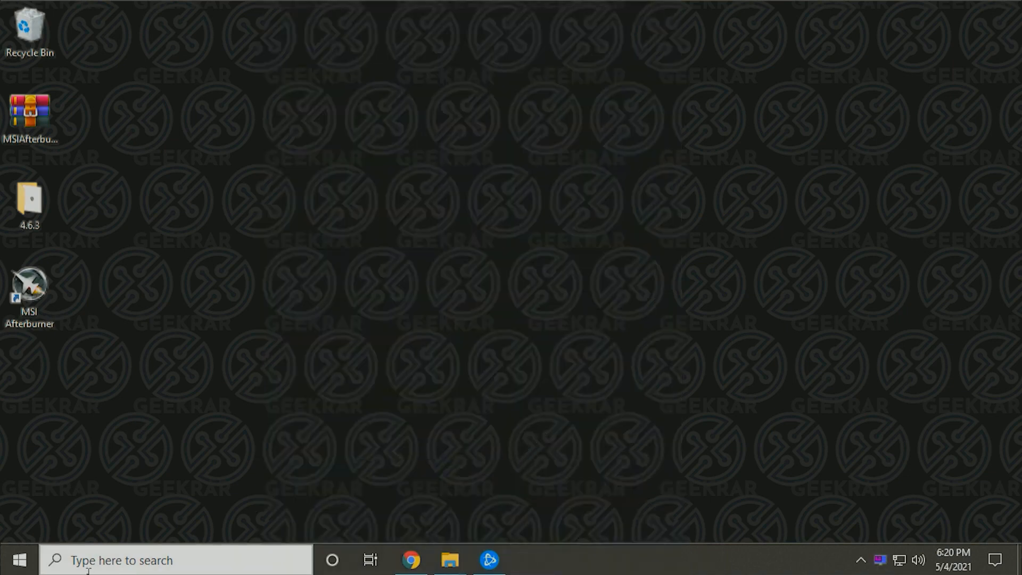
pyautogui.click(489, 559)
pyautogui.click(114, 464)
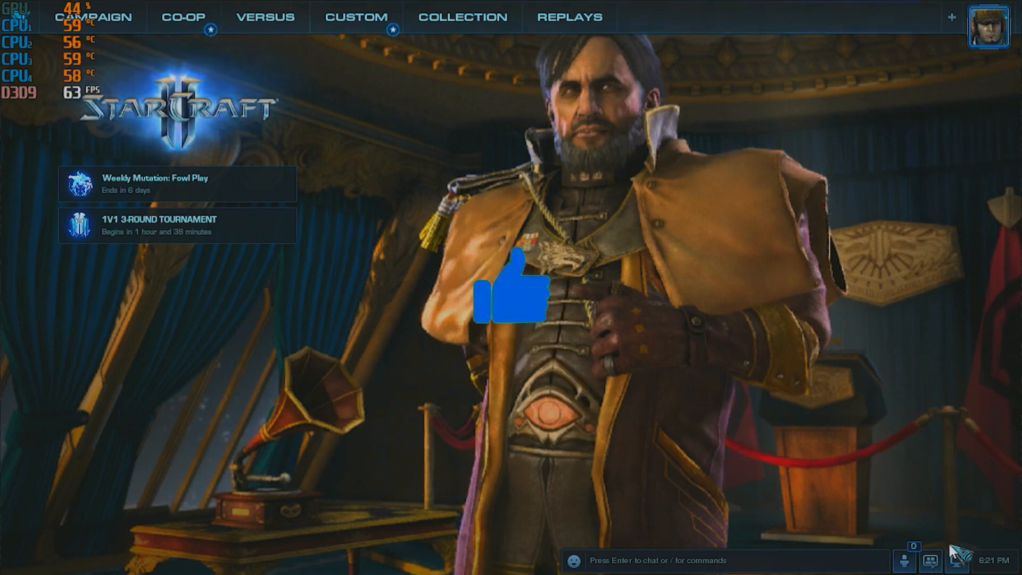
# - Bring up the StarCraft II game menu to exit the game
pyautogui.click(957, 561)
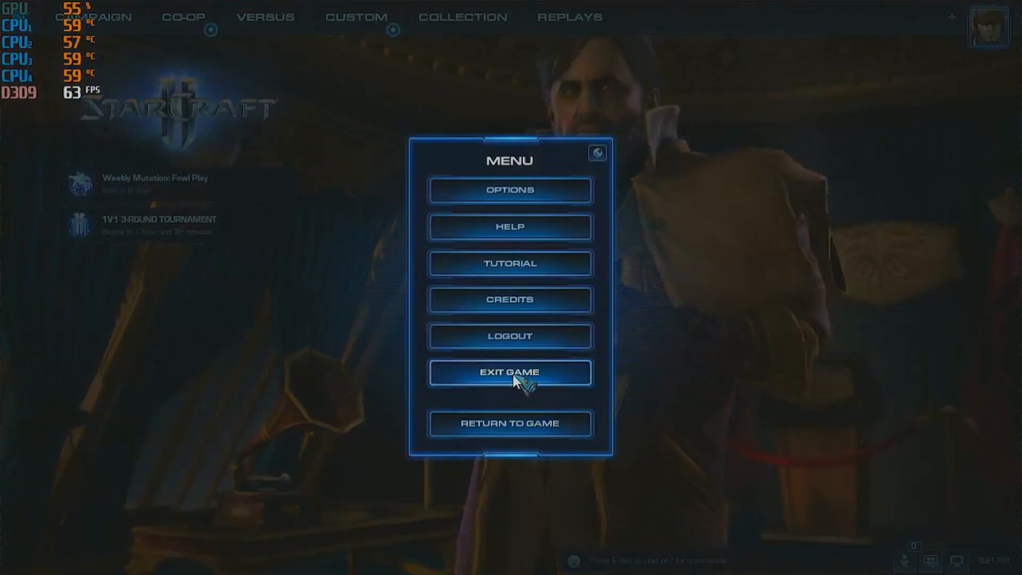